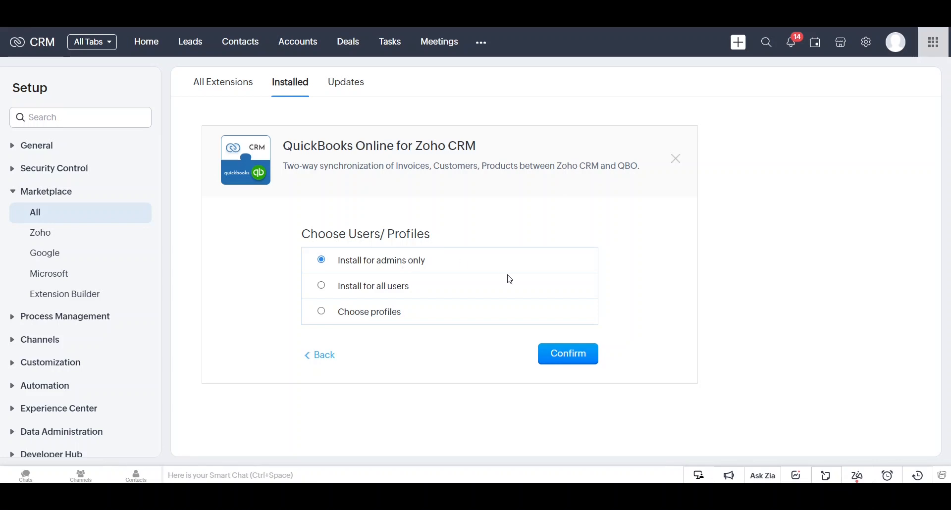
# Install the QuickBooks Online for Zoho CRM extension for admins only
pyautogui.click(546, 365)
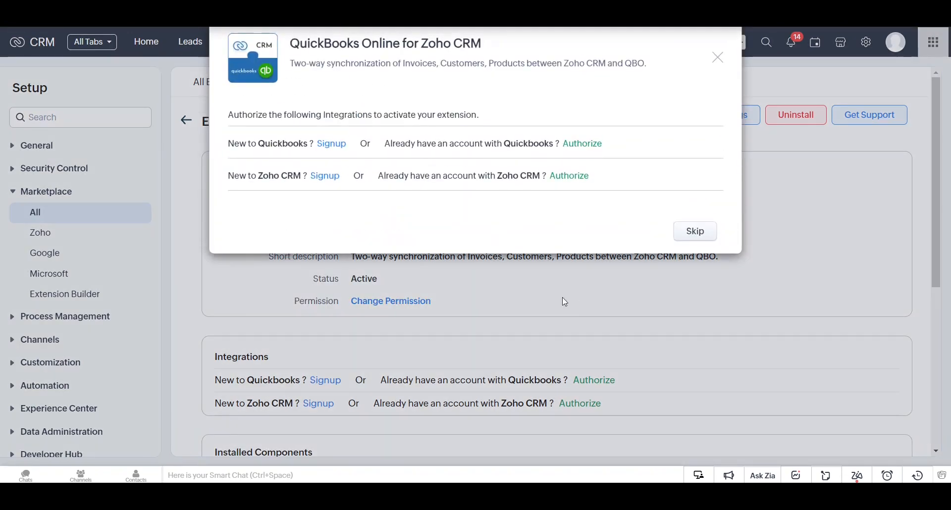
# Authorize the QuickBooks and Zoho CRM connections, finish activation, and select the Company Id field
pyautogui.click(582, 144)
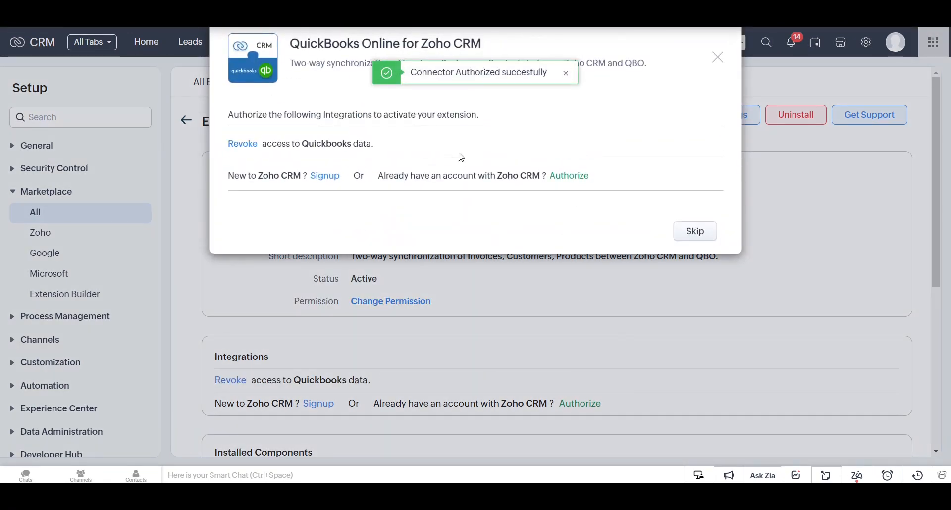
pyautogui.click(558, 178)
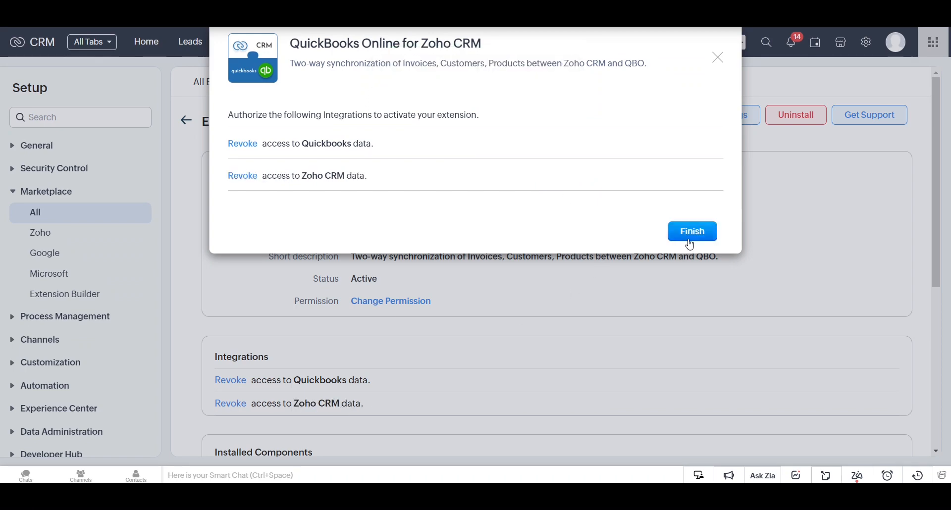
pyautogui.click(690, 237)
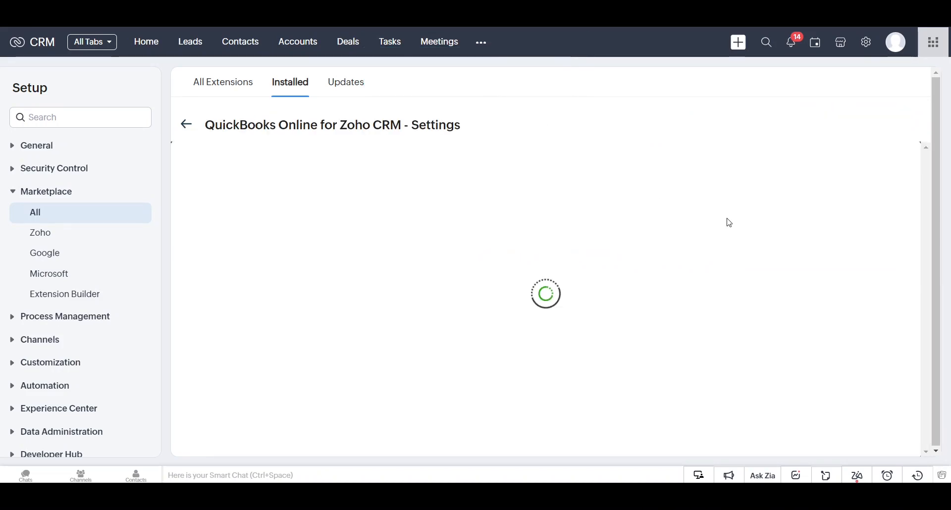
pyautogui.click(355, 246)
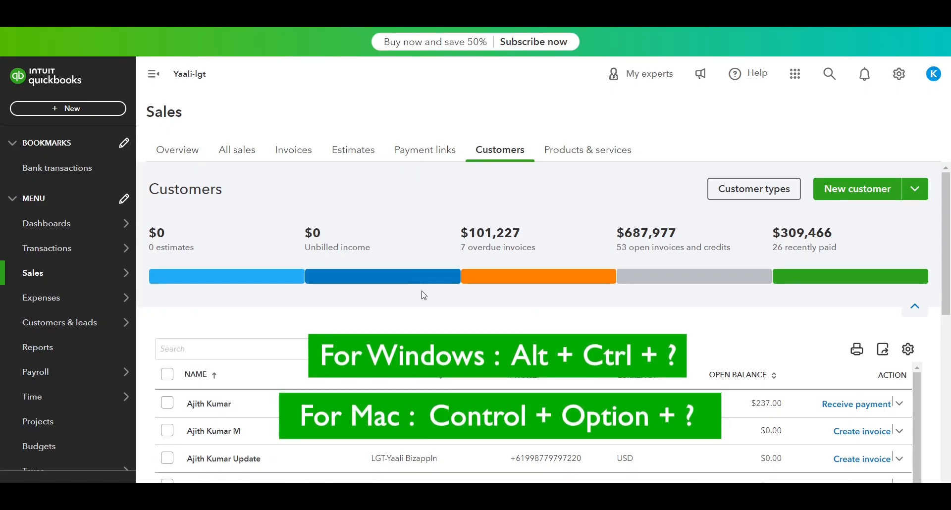
# Copy the QuickBooks Company ID and paste it into the extension's Company Id field
pyautogui.hotkey('ctrl', 'alt', '?')
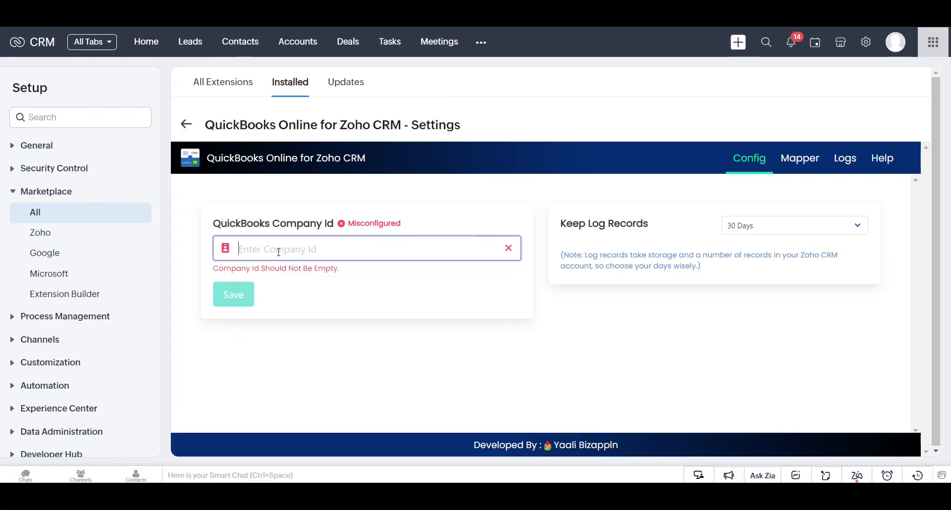
pyautogui.hotkey('ctrl', 'v')
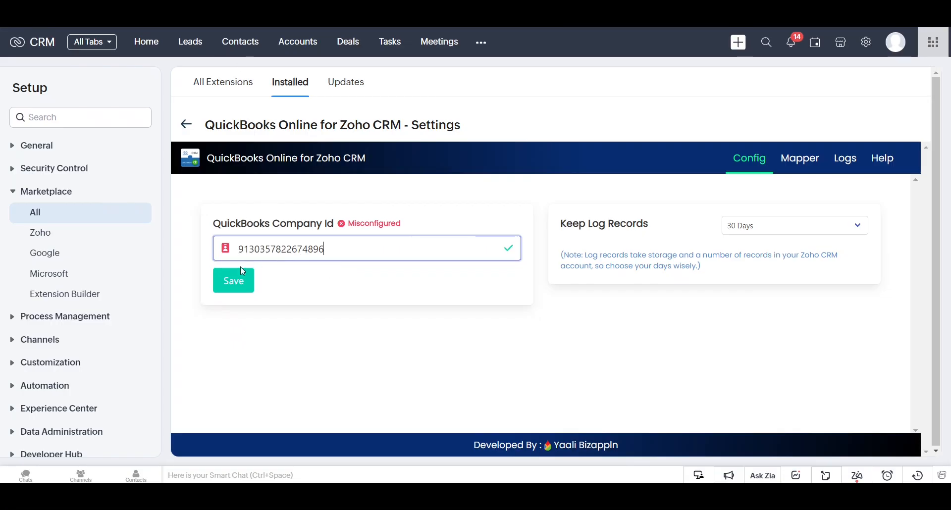
# Save the Company Id so it shows as Configured, then go to the Mapper
pyautogui.click(228, 277)
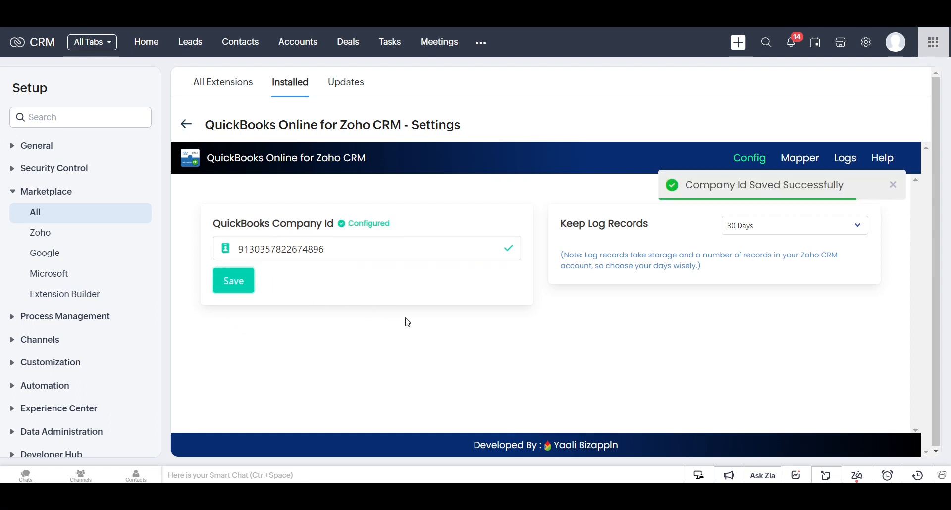
pyautogui.click(897, 186)
pyautogui.click(795, 165)
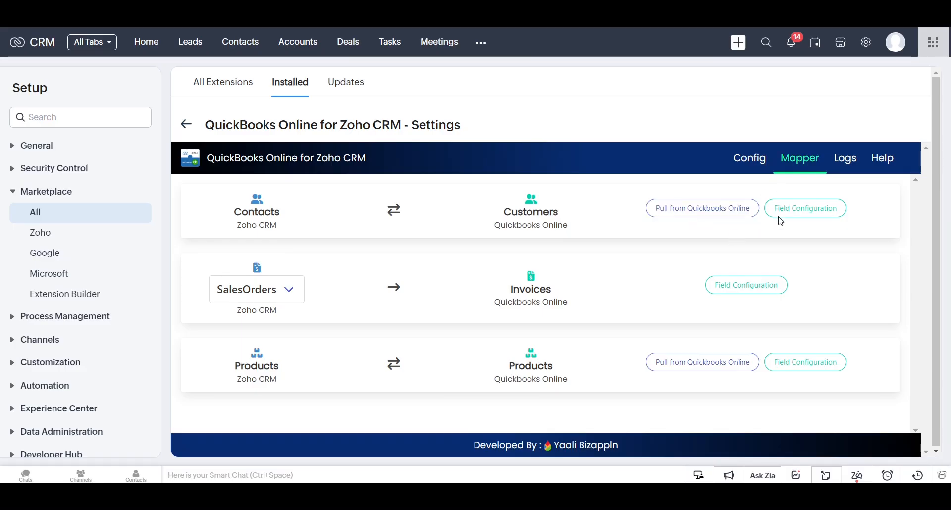
# In the Contacts-to-Customers field configuration, map Phone to Mobile and Mobile to Phone, then save
pyautogui.click(781, 216)
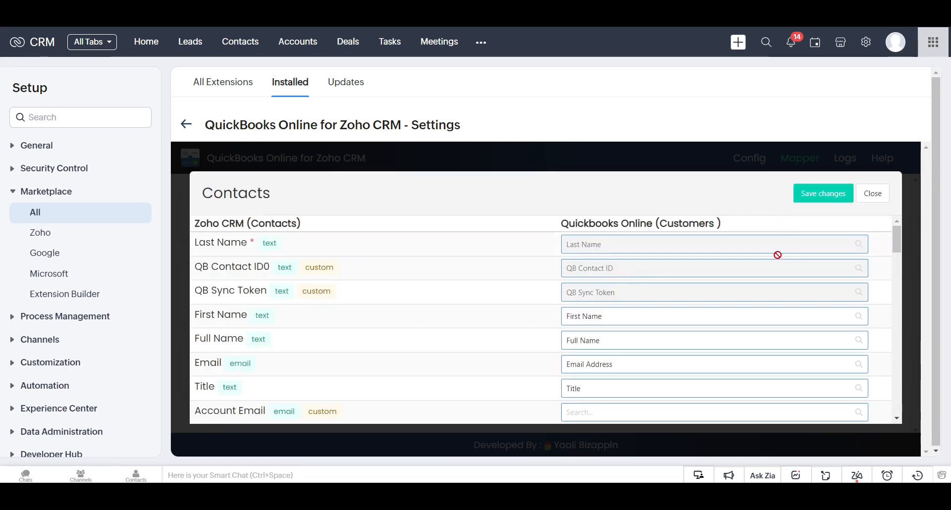
pyautogui.scroll(-3, 754, 380)
pyautogui.scroll(3, 752, 372)
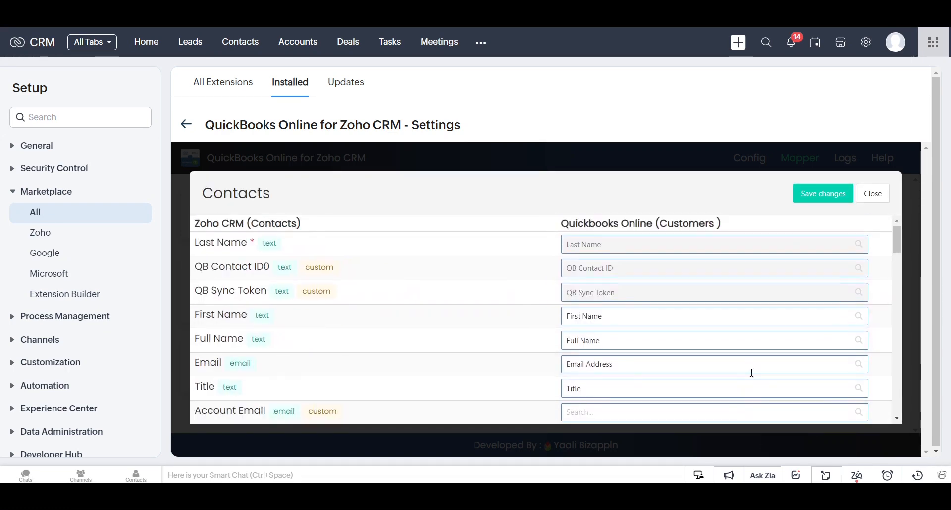
pyautogui.scroll(-3, 752, 372)
pyautogui.scroll(-3, 672, 369)
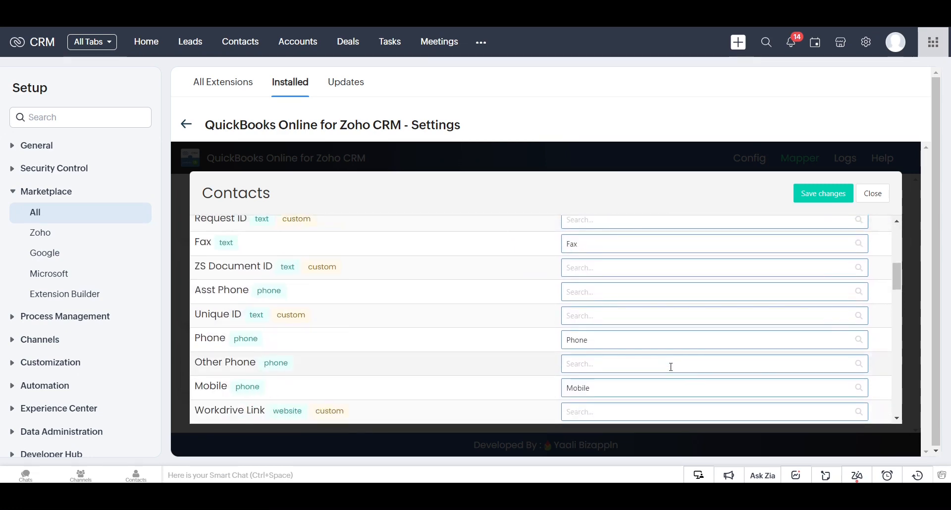
pyautogui.click(844, 340)
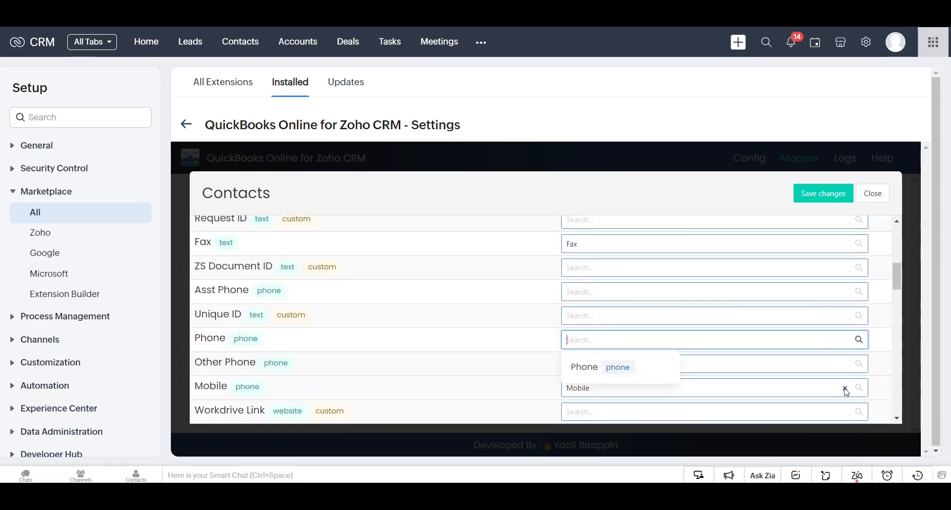
pyautogui.click(845, 389)
pyautogui.click(616, 340)
pyautogui.click(612, 367)
pyautogui.click(599, 389)
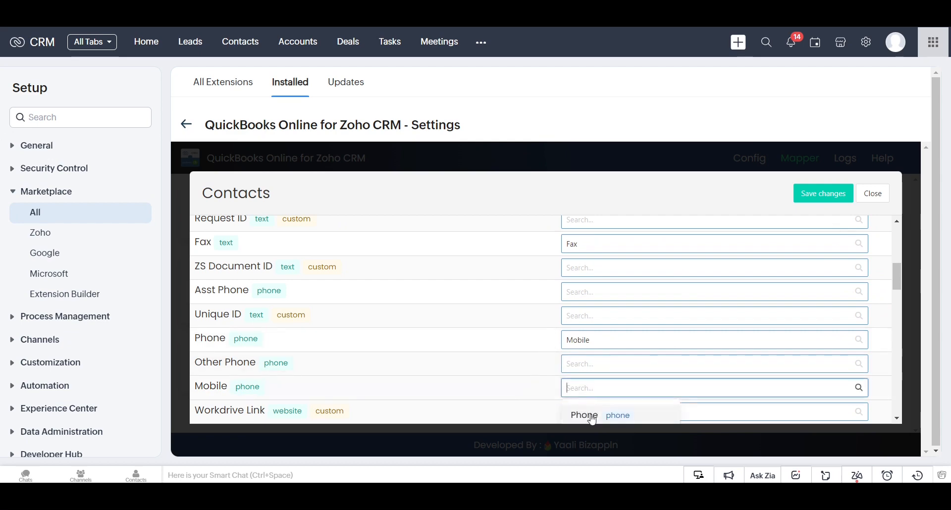
pyautogui.click(593, 418)
pyautogui.click(812, 197)
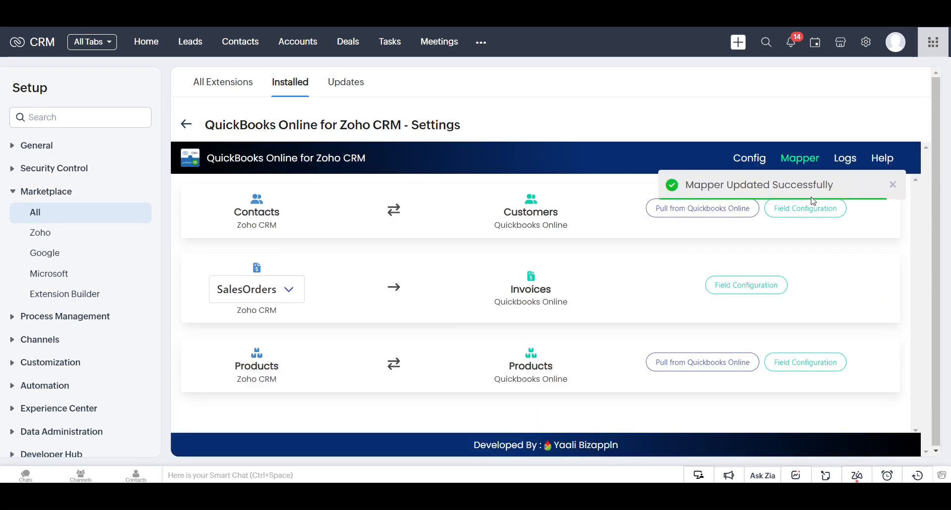
pyautogui.click(893, 185)
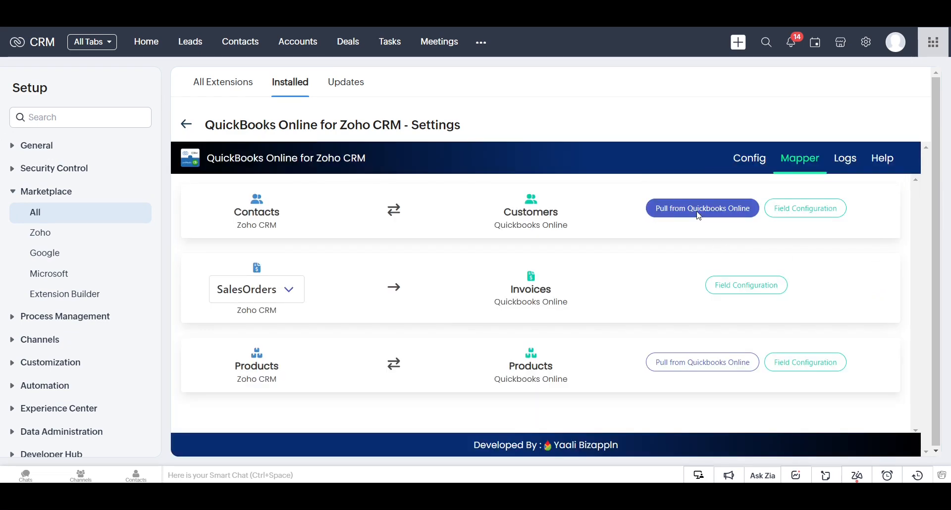
# Pull QuickBooks customers into CRM Contacts, giving 70 synced contact records
pyautogui.click(702, 209)
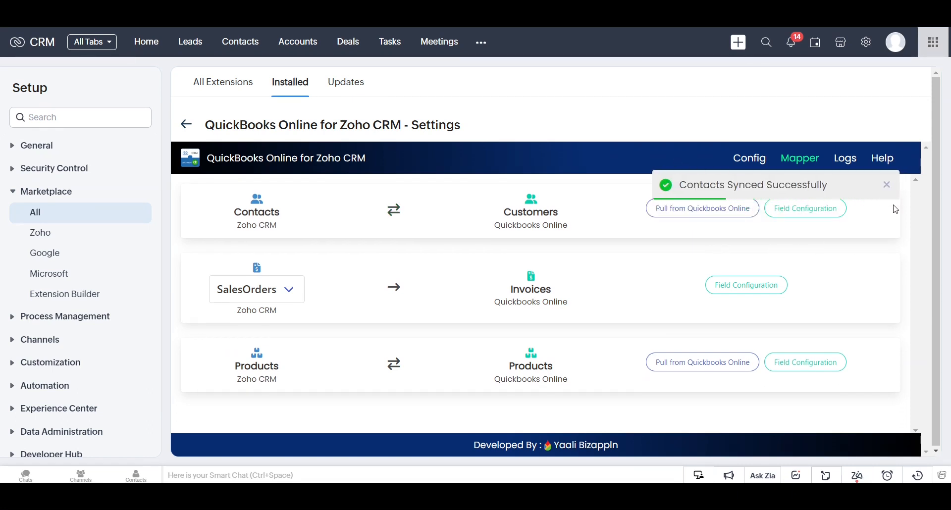
pyautogui.click(894, 186)
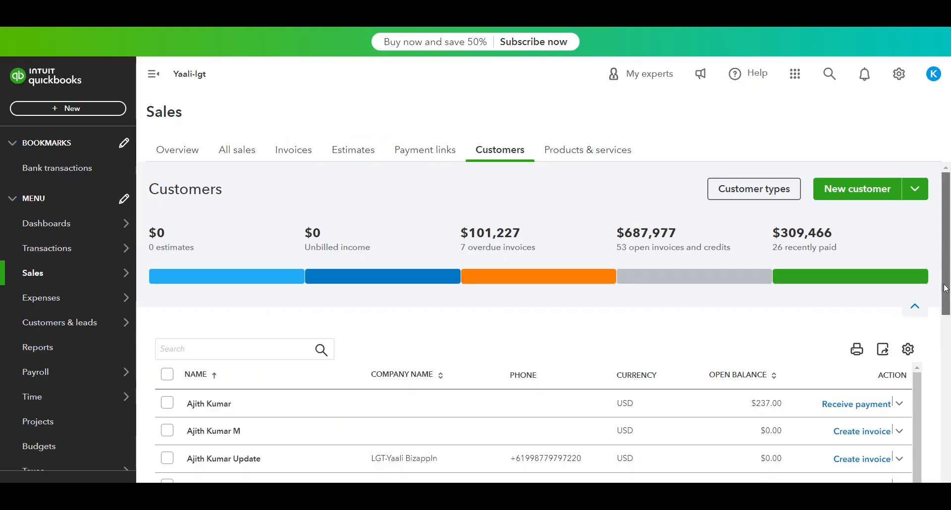
pyautogui.scroll(-10, 544, 322)
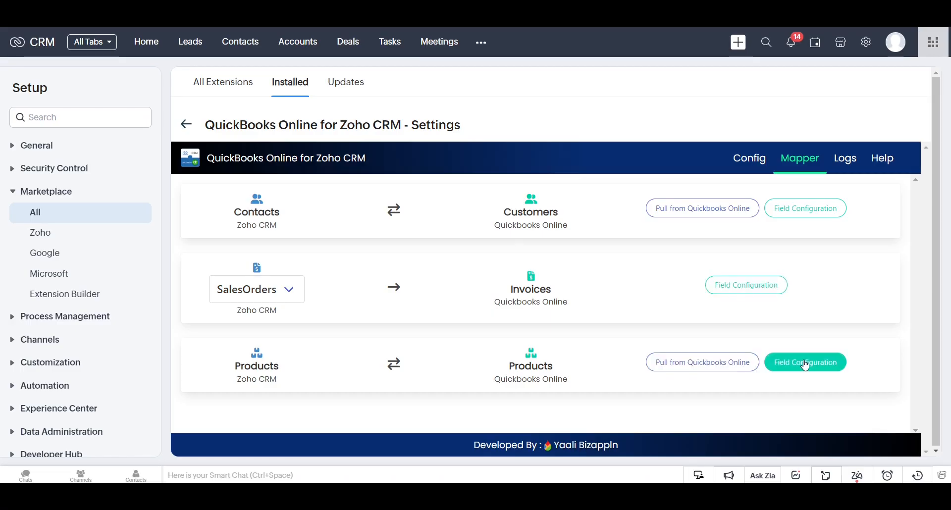
# Save the Products field mapping and pull products from QuickBooks, last synced at 1:21 PM
pyautogui.click(806, 364)
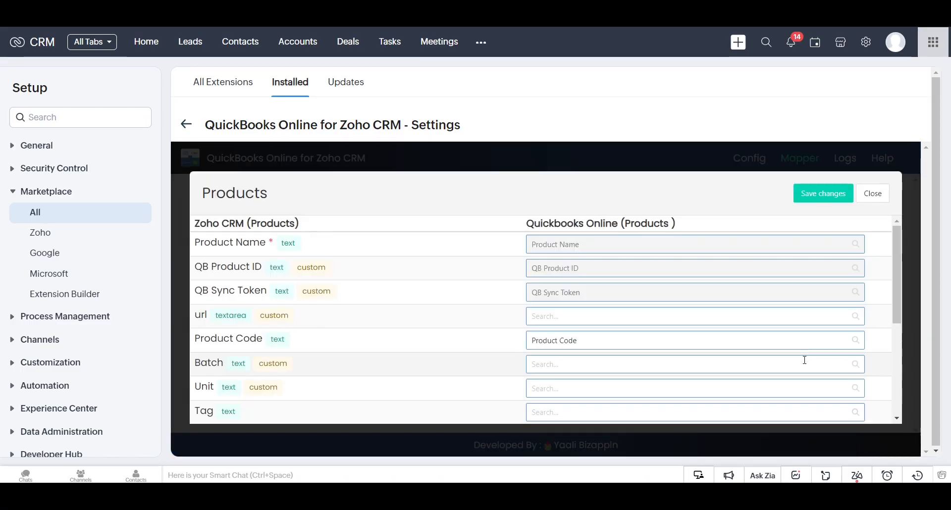
pyautogui.scroll(-4, 707, 355)
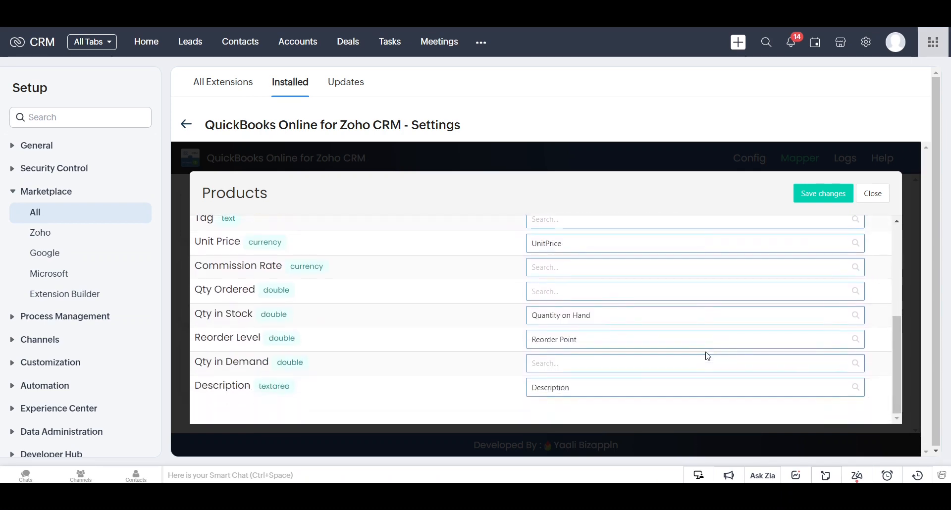
pyautogui.click(821, 193)
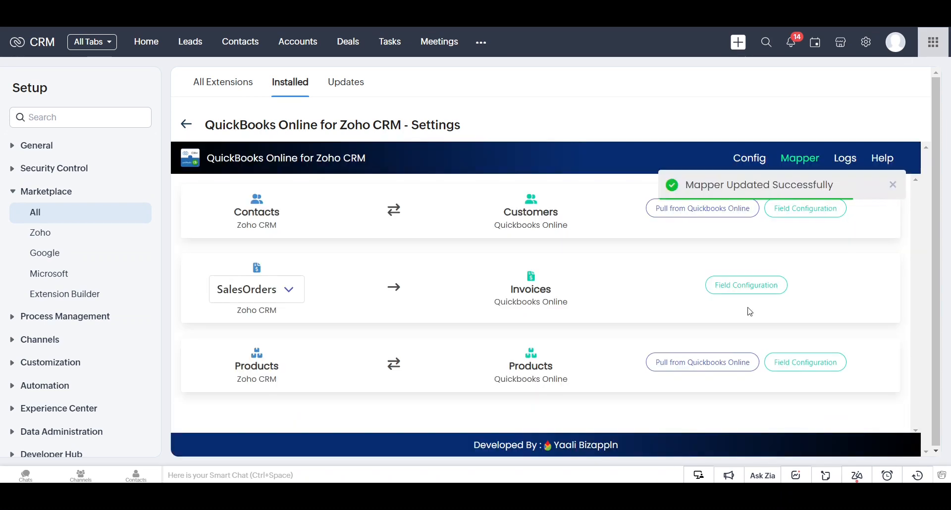
pyautogui.click(695, 361)
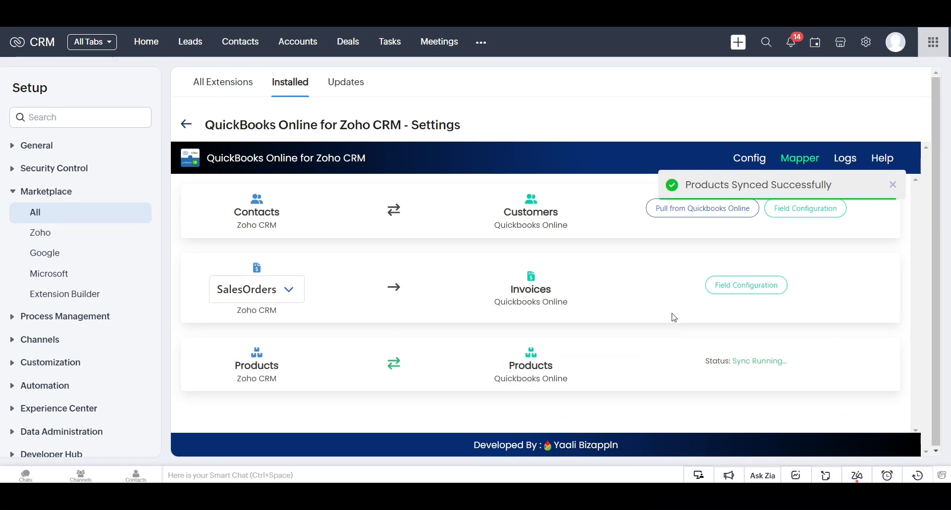
pyautogui.moveTo(700, 412); pyautogui.dragTo(817, 395)
# Review the empty QB Products list, then start a new contact from the Contacts list
pyautogui.click(790, 401)
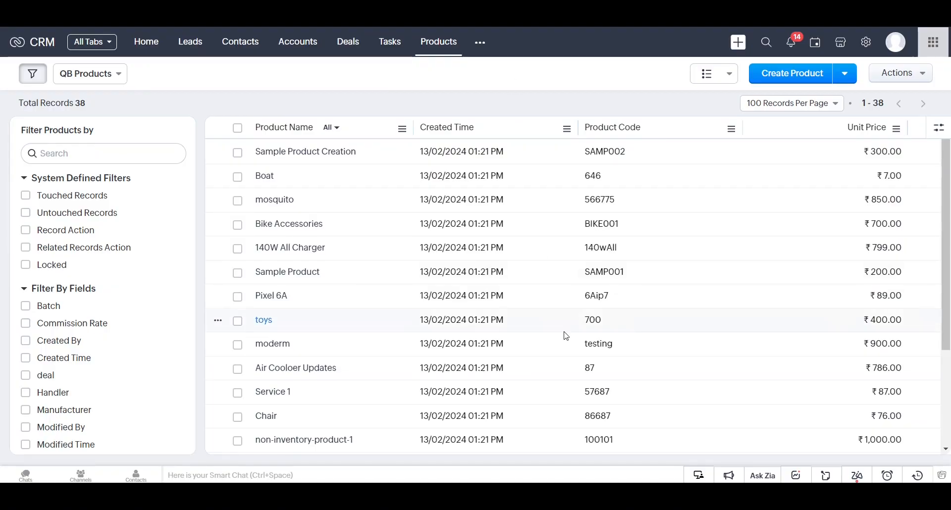
pyautogui.scroll(-4, 564, 334)
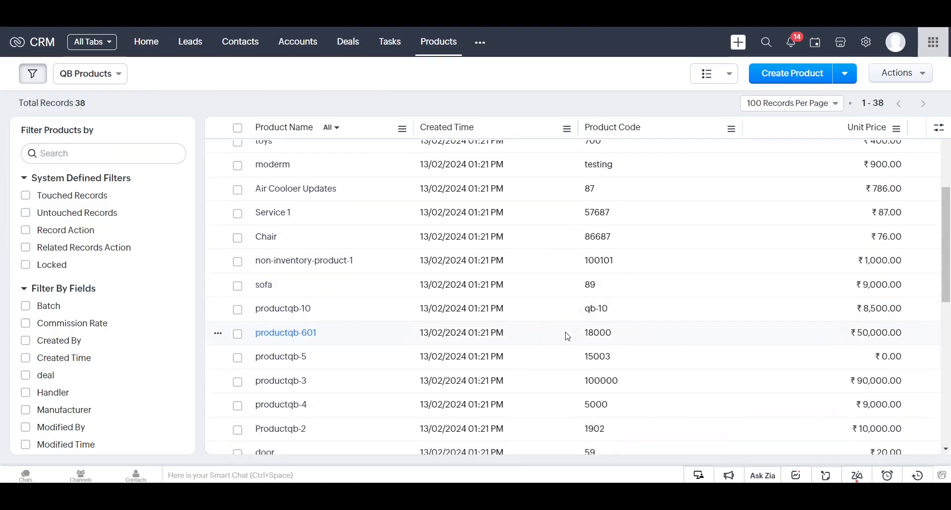
pyautogui.scroll(-8, 568, 337)
pyautogui.scroll(12, 586, 368)
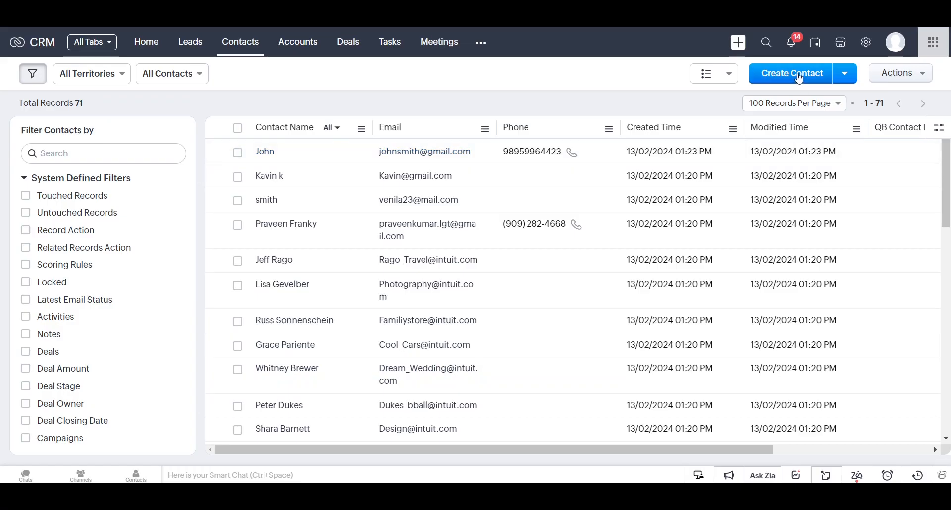
pyautogui.click(798, 78)
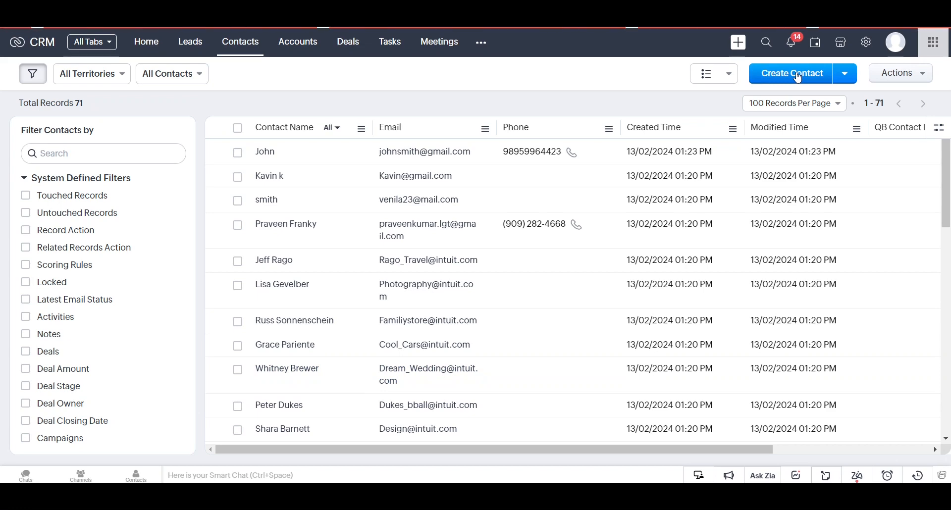
# Create a contact with first name, last name, e-mail address and title Mr, and save it
pyautogui.click(322, 134)
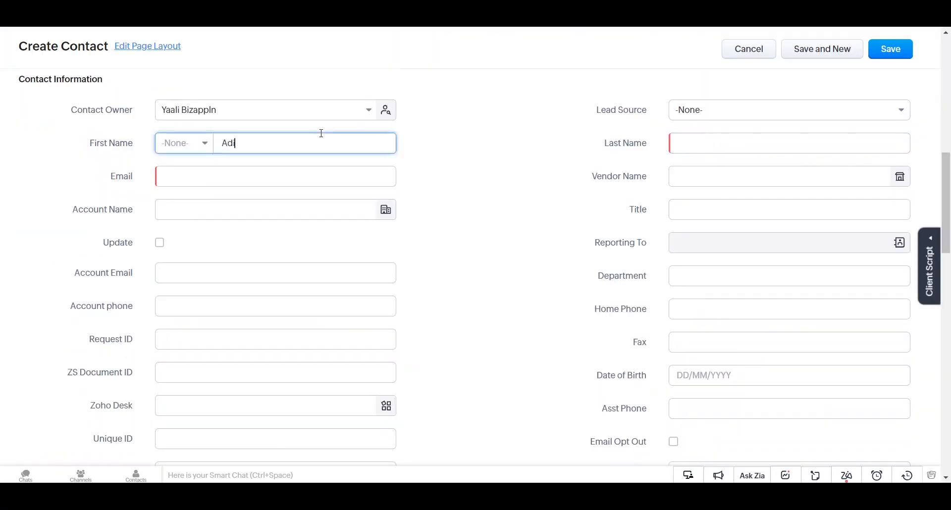
pyautogui.press('Tab')
pyautogui.write('S')
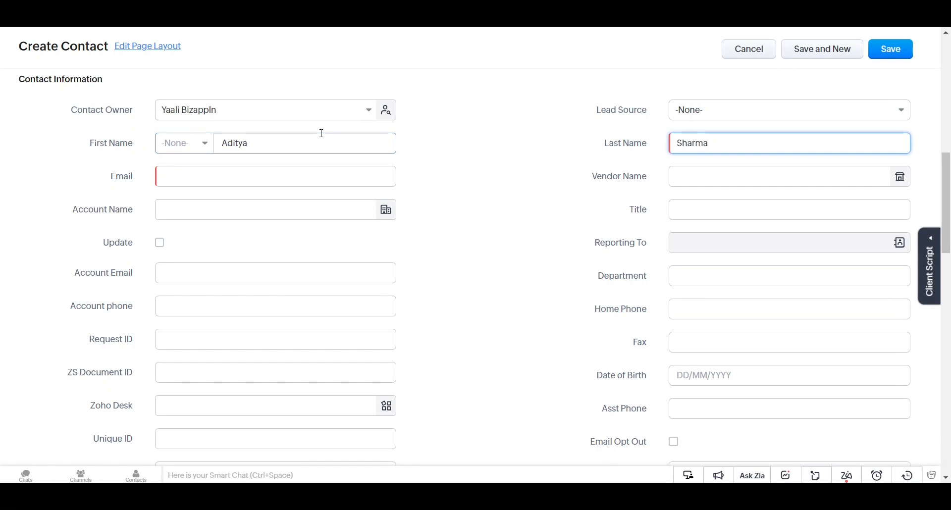
pyautogui.click(245, 170)
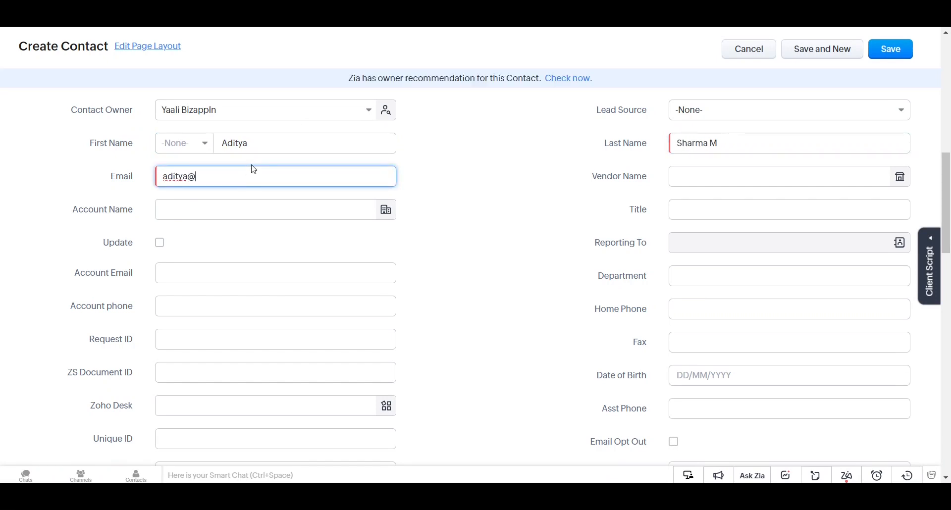
pyautogui.click(683, 207)
pyautogui.write('Mr')
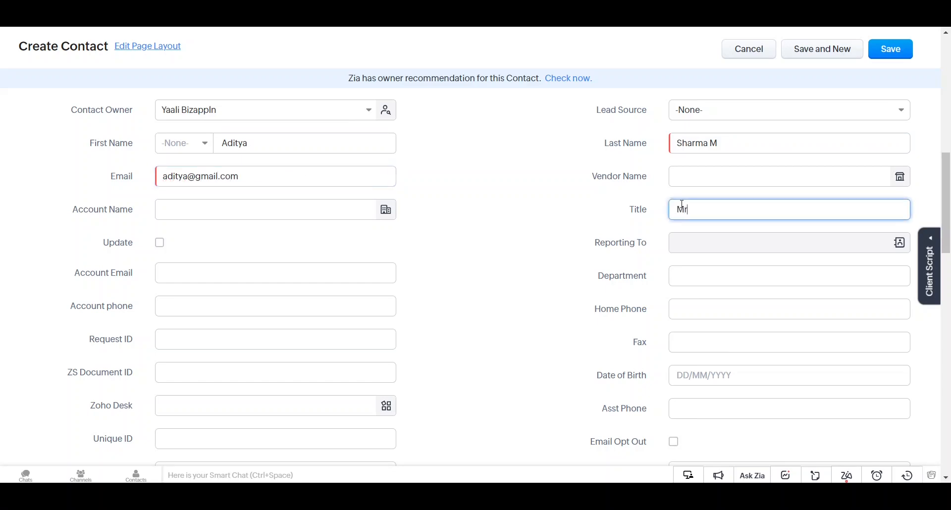
pyautogui.scroll(3, 779, 197)
pyautogui.click(879, 48)
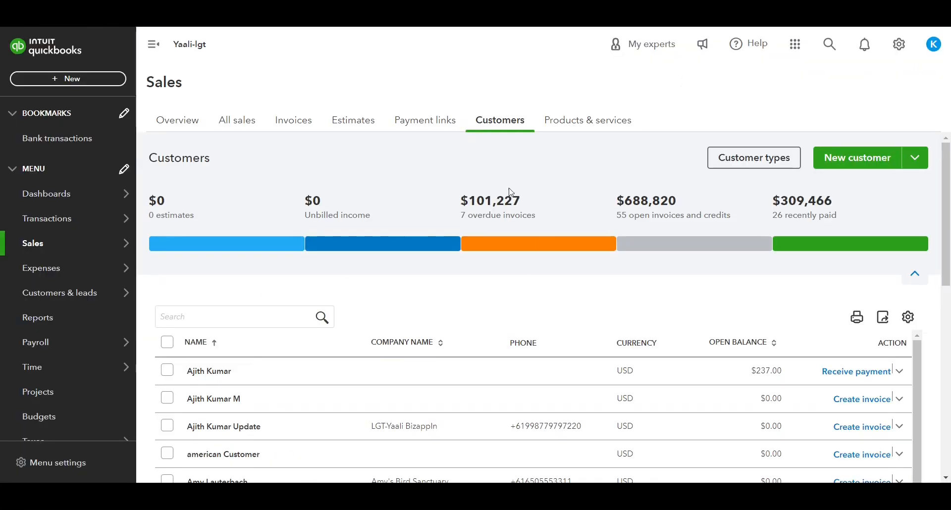
# Find the newly synced customer in the QuickBooks customer list and open its details
pyautogui.click(493, 121)
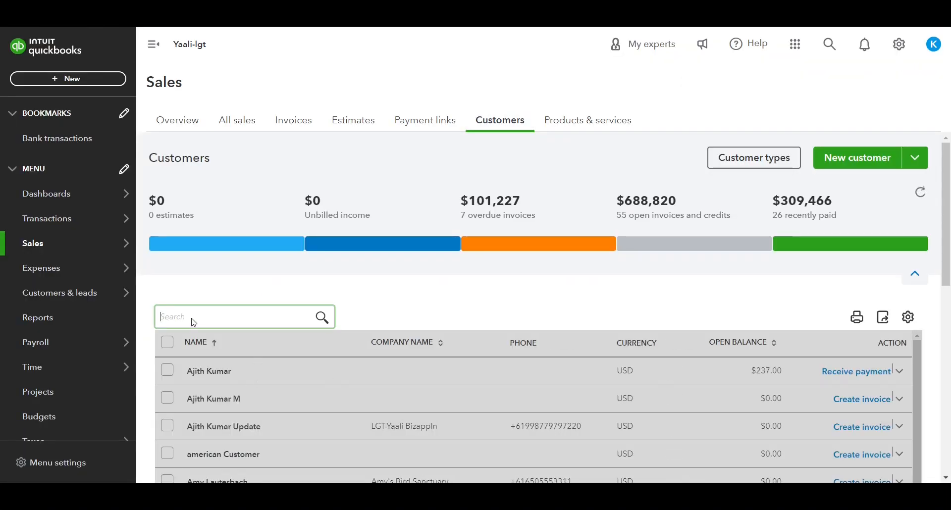
pyautogui.scroll(-3, 194, 323)
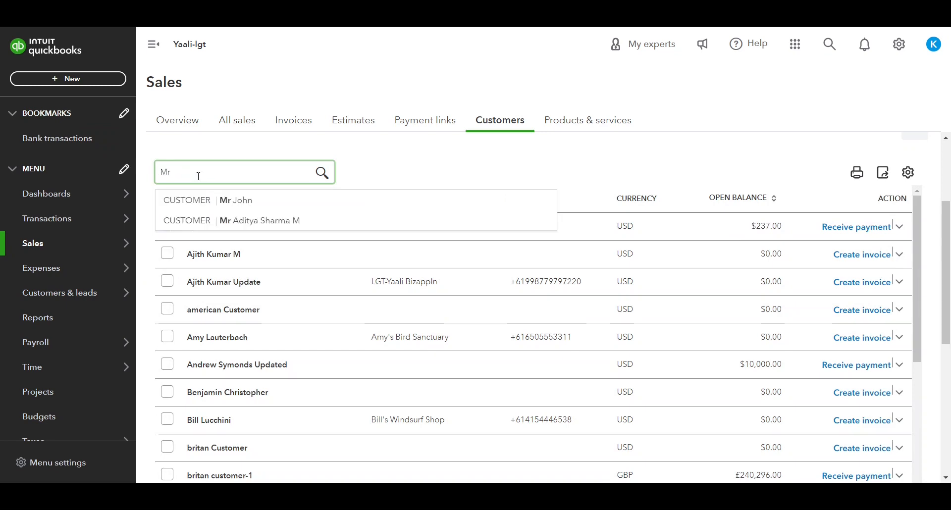
pyautogui.click(238, 221)
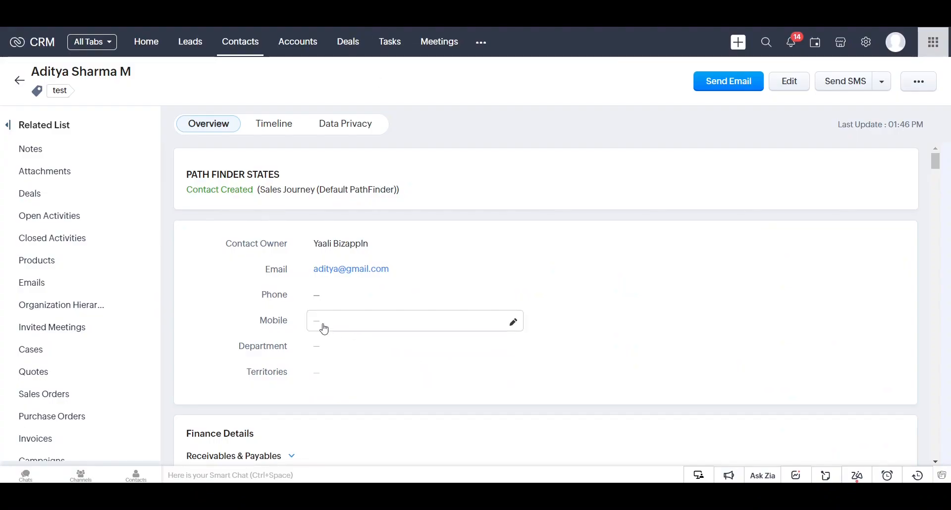
# Add the contact's mobile number in Zoho CRM and save it
pyautogui.click(325, 329)
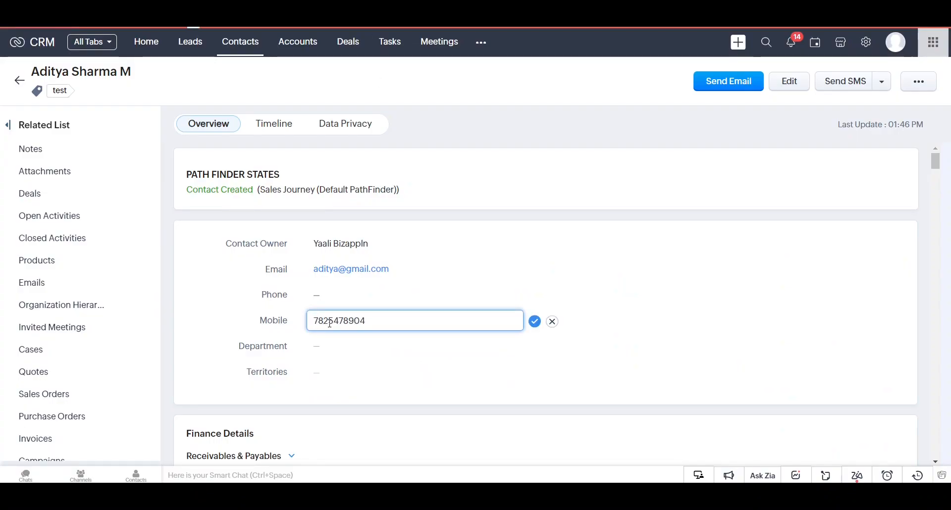
pyautogui.press('Return')
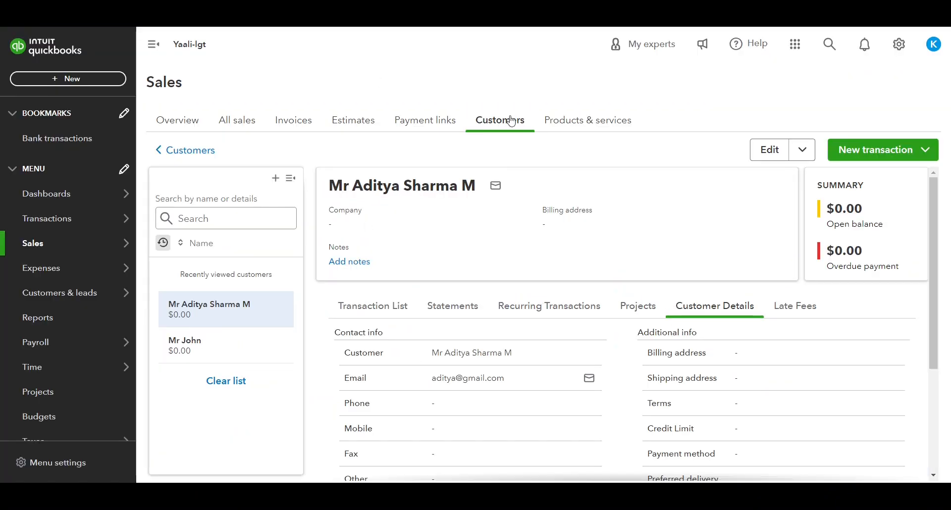
# Search QuickBooks customers for 'Mr' and open the updated customer's details
pyautogui.click(512, 121)
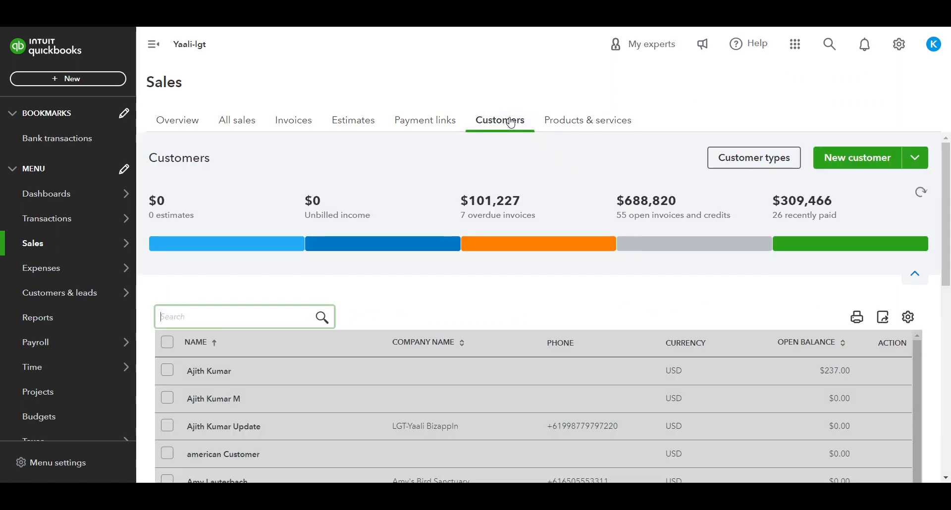
pyautogui.write('Mr')
pyautogui.click(282, 361)
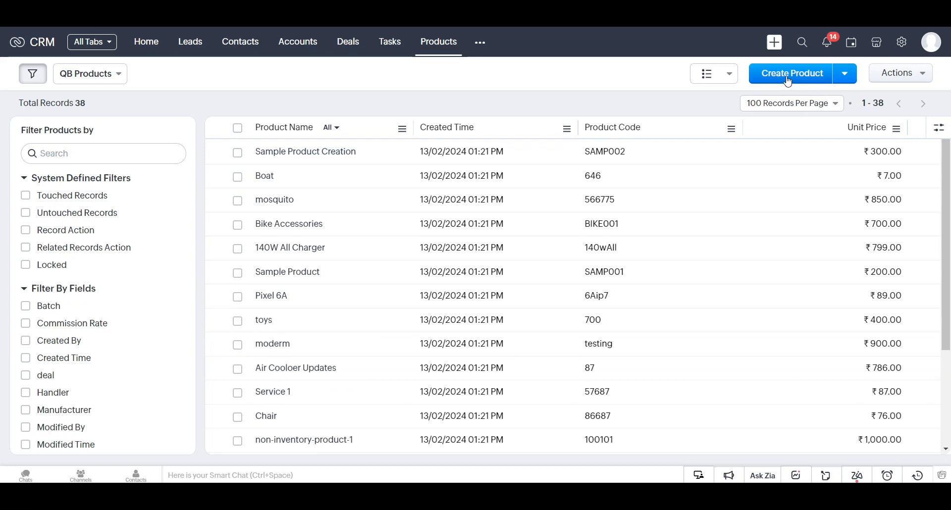
# Enter Logitech Mouse Pad, code LOGITECHMOUSEP001 and unit price 20, then save the product
pyautogui.click(788, 76)
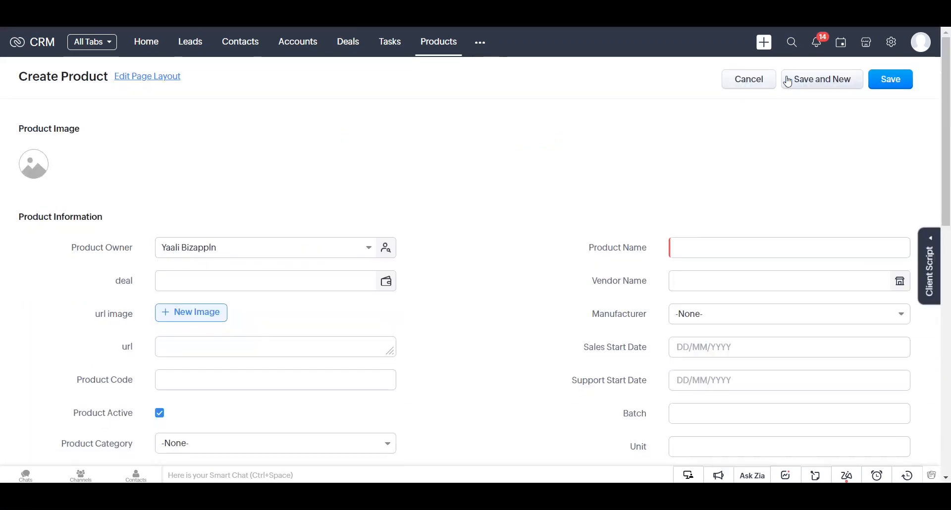
pyautogui.write('Logi')
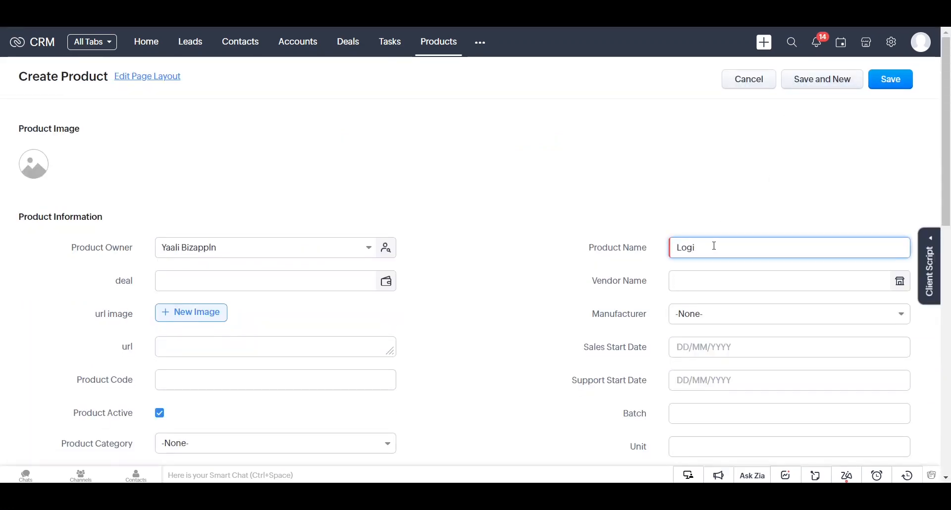
pyautogui.write('tech Mouse Pad')
pyautogui.click(206, 375)
pyautogui.write('LOGIT')
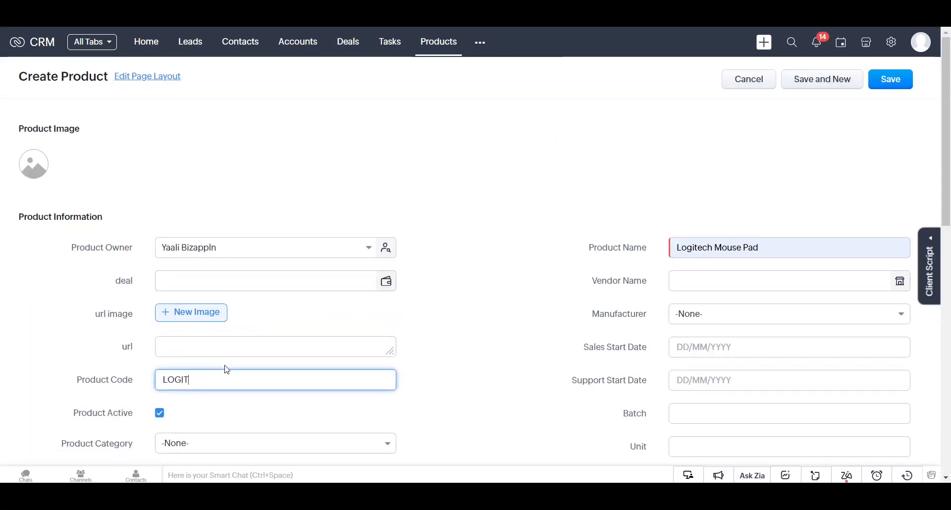
pyautogui.write('ECHMOUSEPAD')
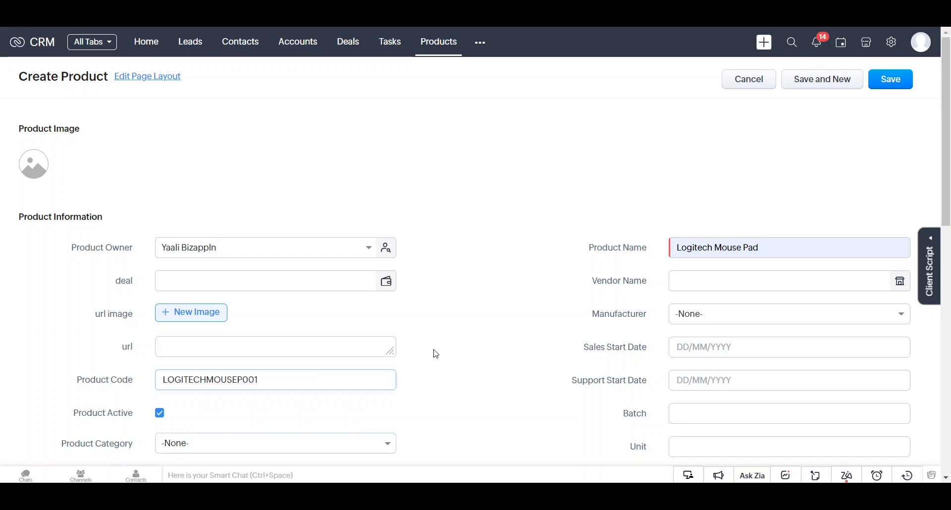
pyautogui.scroll(-10, 433, 353)
pyautogui.click(191, 258)
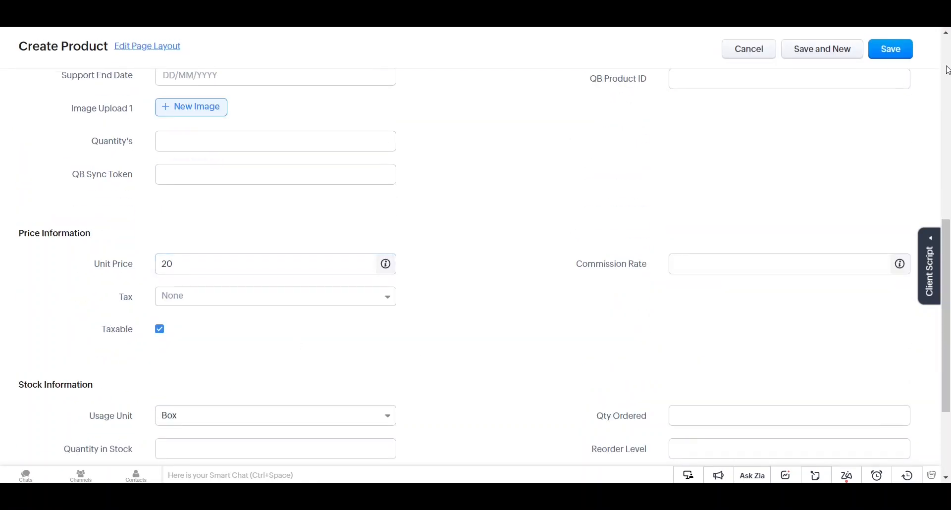
pyautogui.click(893, 49)
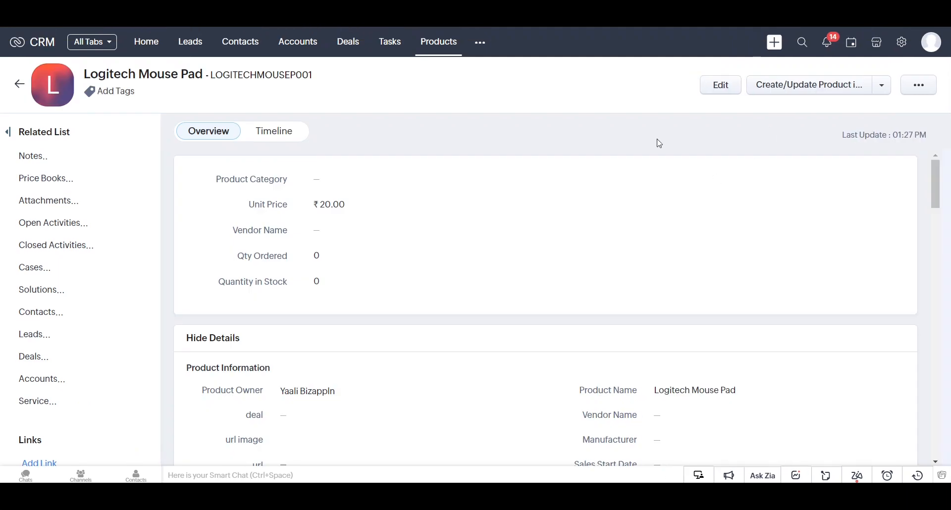
pyautogui.click(788, 86)
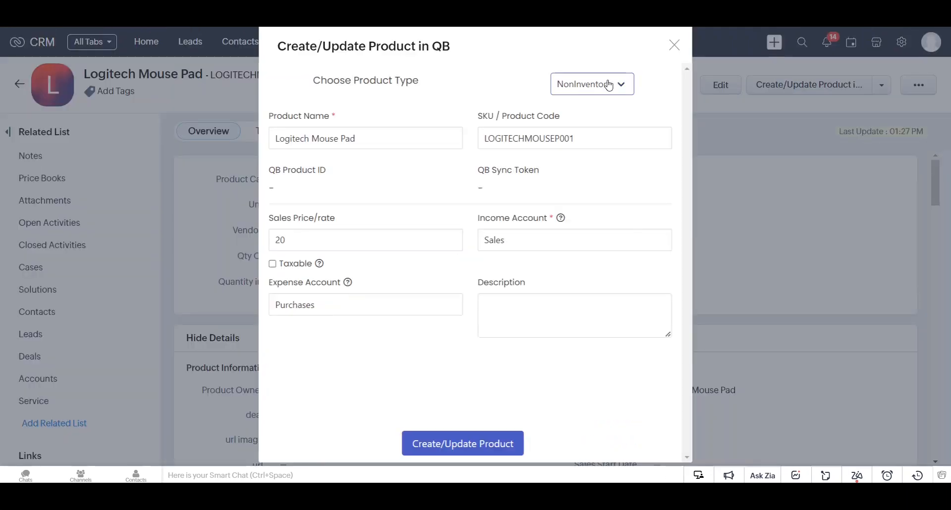
# Make it a taxable Inventory product with 500 on hand and a reorder point of 60
pyautogui.click(609, 86)
pyautogui.click(596, 117)
pyautogui.click(278, 241)
pyautogui.write('500')
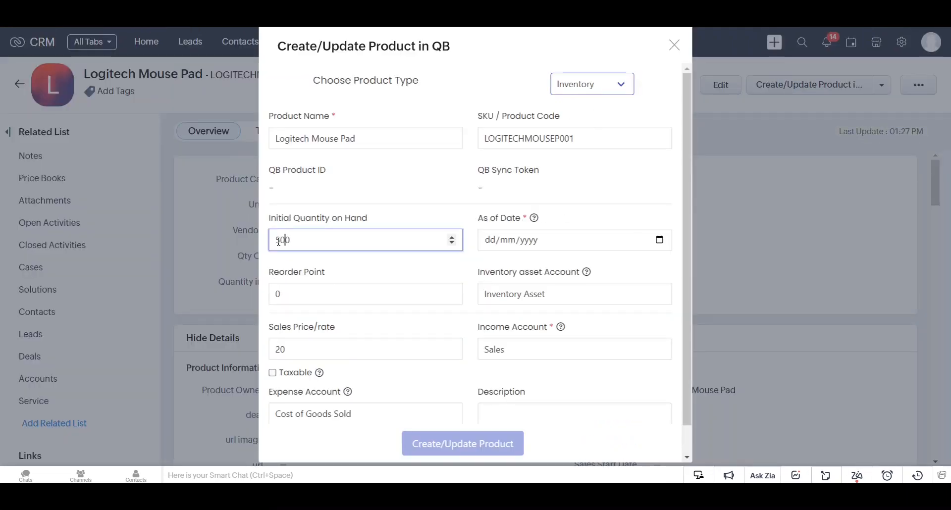
pyautogui.press('Tab')
pyautogui.write('60')
pyautogui.press('Tab')
pyautogui.click(307, 373)
# Add a description and as-of date, then create the product in QuickBooks as ID 47
pyautogui.scroll(-1, 475, 387)
pyautogui.click(561, 395)
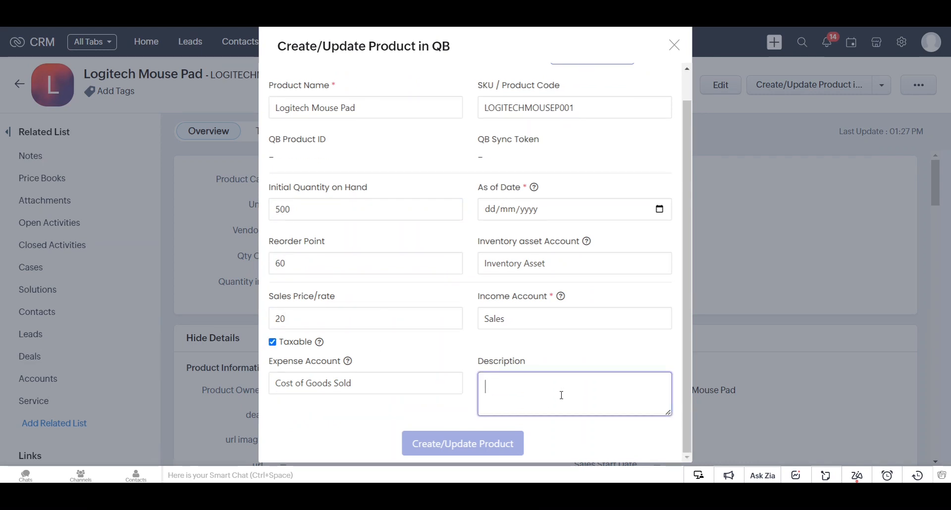
pyautogui.click(660, 209)
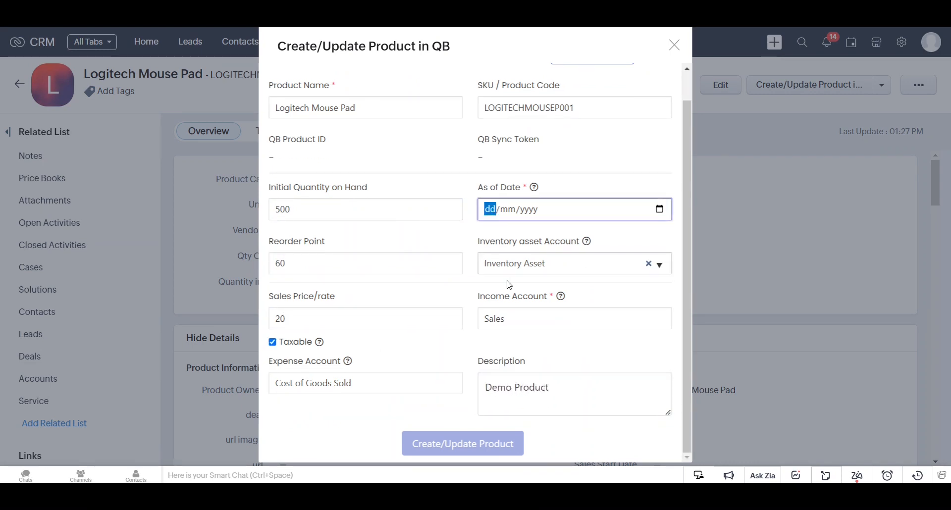
pyautogui.click(542, 283)
pyautogui.click(546, 293)
pyautogui.click(494, 453)
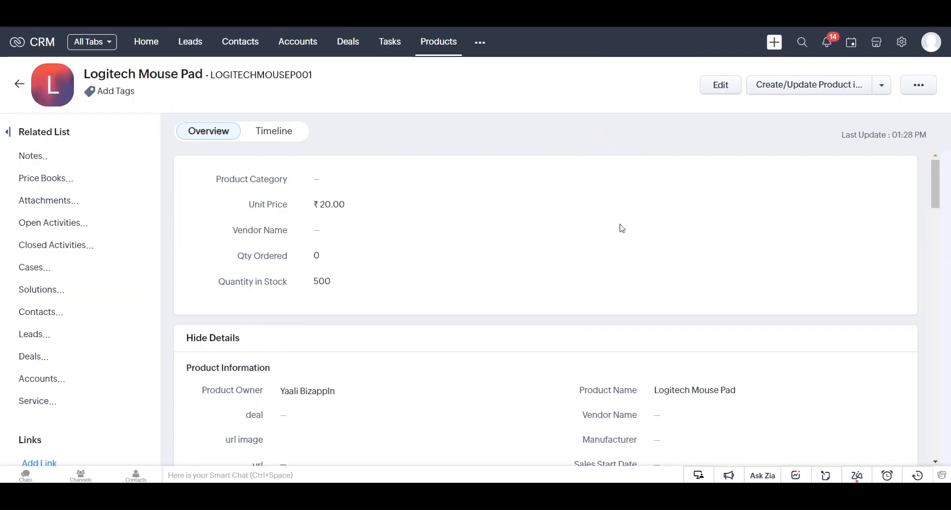
pyautogui.scroll(-10, 626, 278)
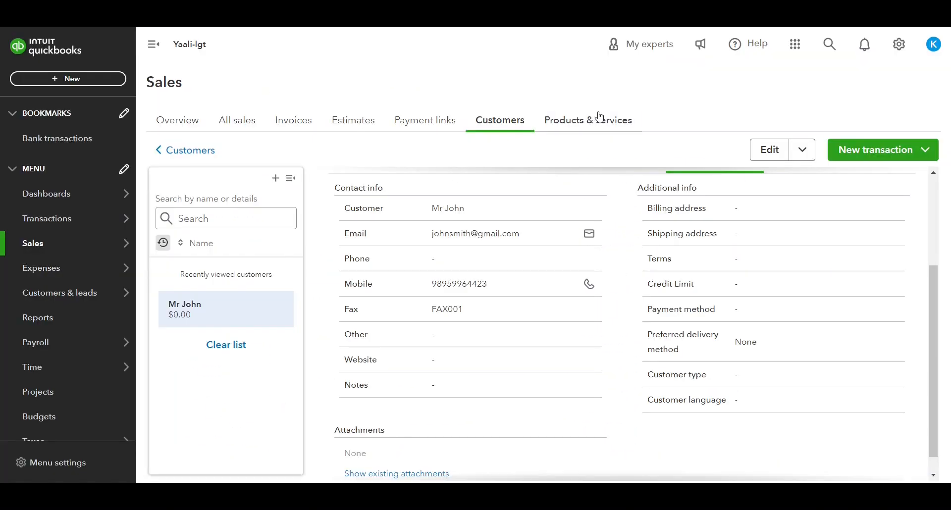
pyautogui.click(598, 118)
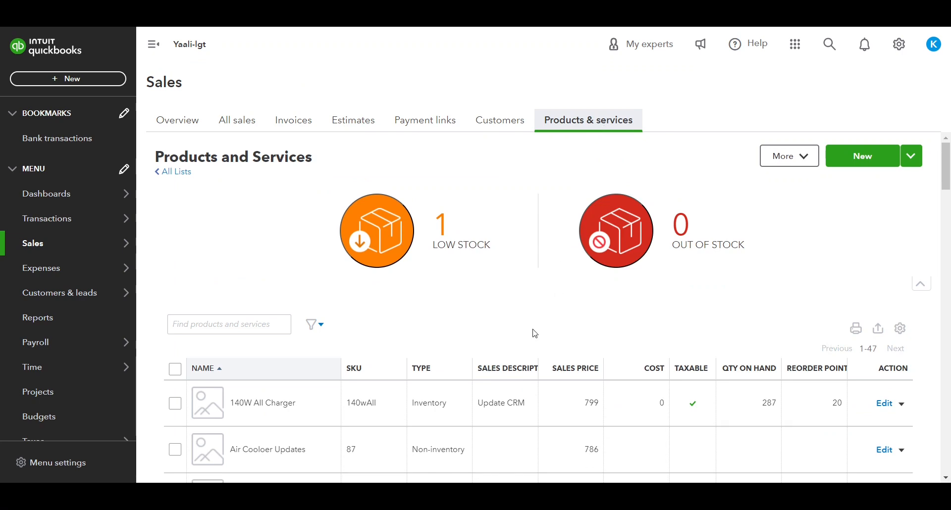
# Search 'Logi' and review Logitech Mouse Pad: price 20, 500 on hand, reorder point 60
pyautogui.click(246, 323)
pyautogui.write('Logi')
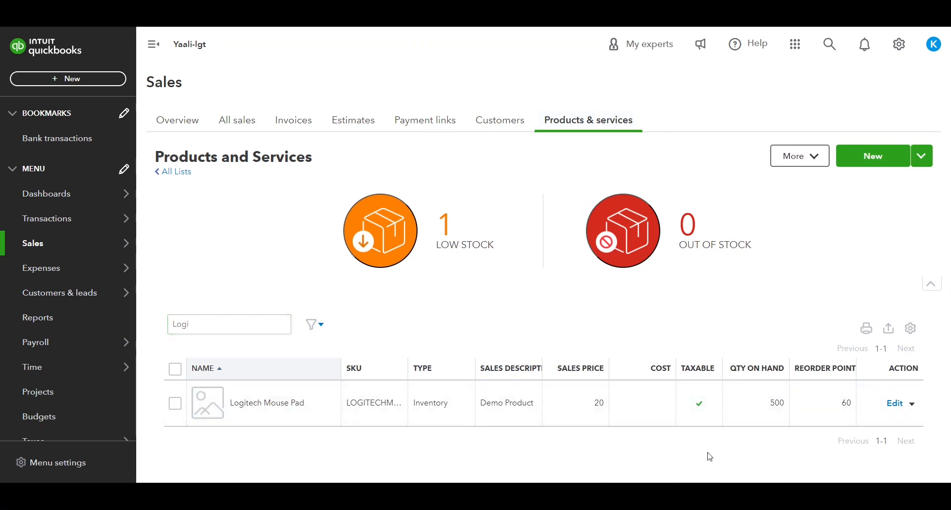
pyautogui.click(901, 403)
pyautogui.scroll(-3, 677, 352)
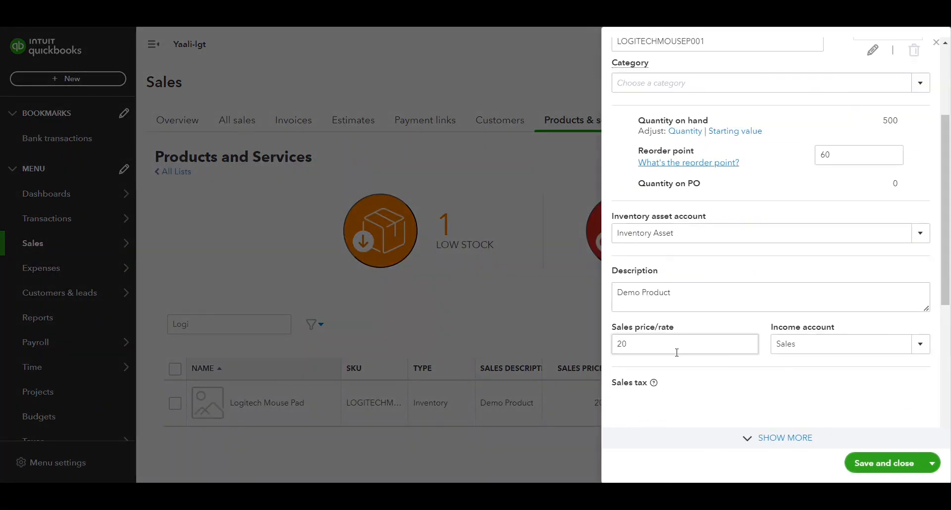
pyautogui.scroll(-3, 806, 384)
pyautogui.click(936, 43)
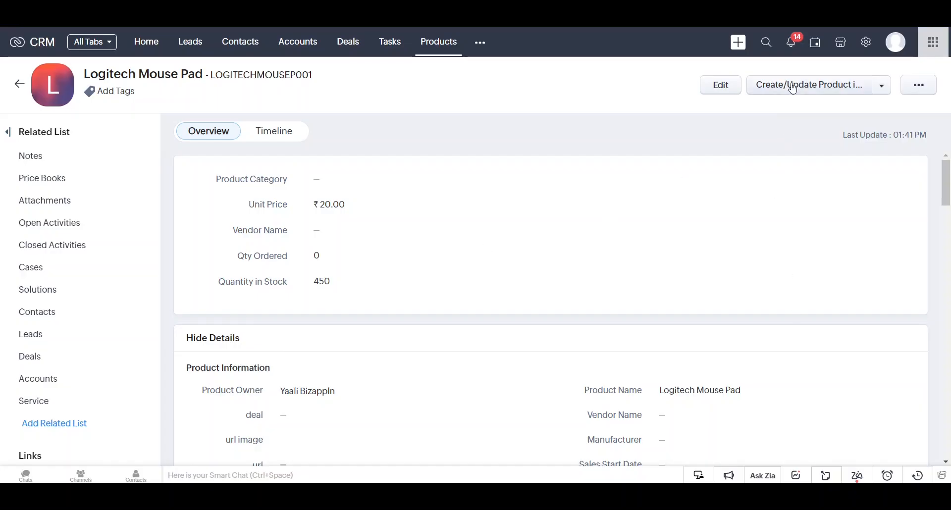
# Update Logitech Mouse Pad in QuickBooks with sales price 25 and quantity on hand 450
pyautogui.click(793, 88)
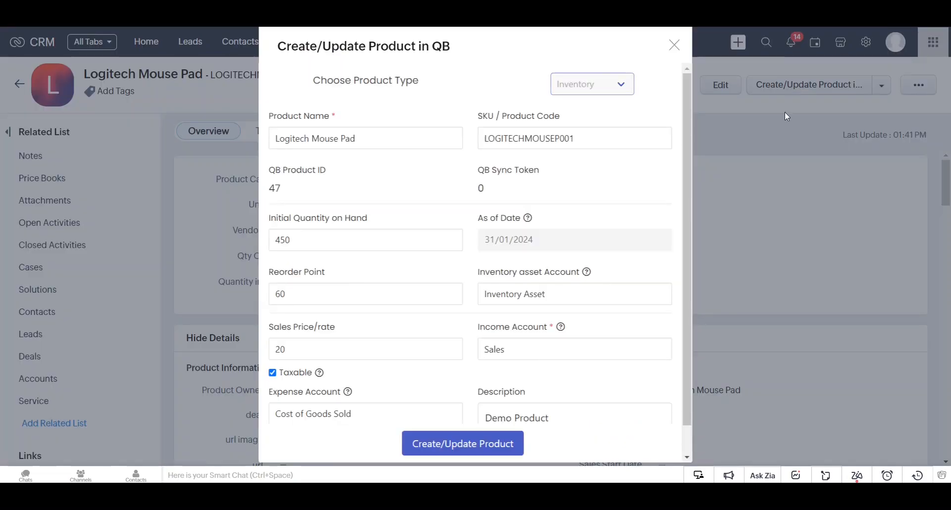
pyautogui.click(309, 355)
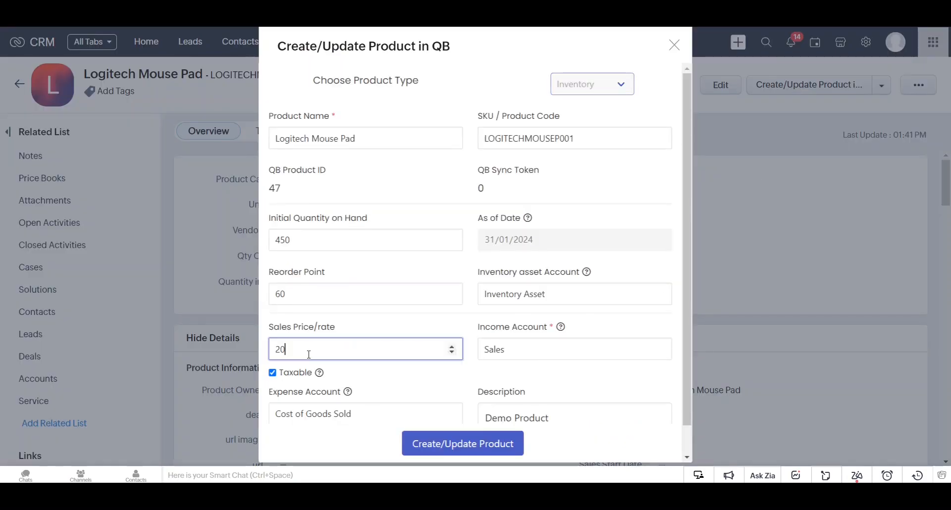
pyautogui.click(413, 448)
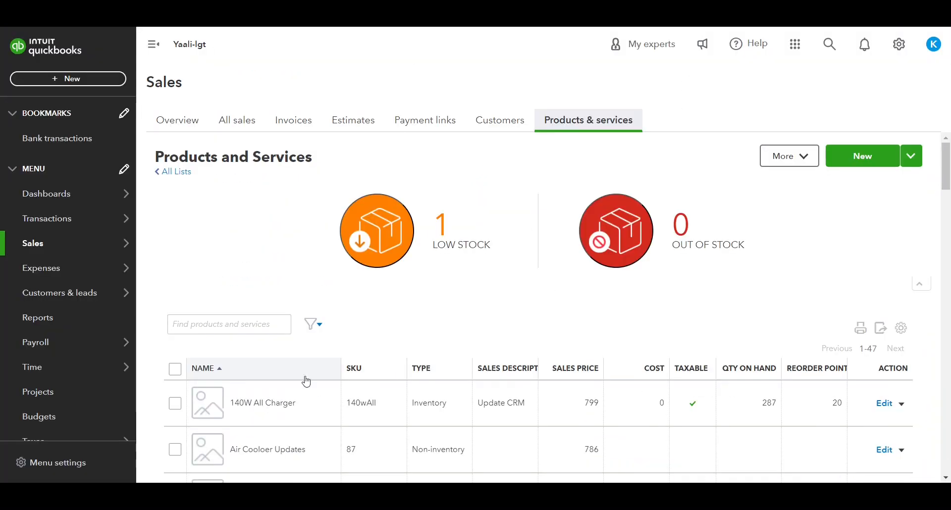
# Filter the QuickBooks products and services list with 'Logi' to find Logitech Mouse Pad
pyautogui.click(203, 324)
pyautogui.write('Logi')
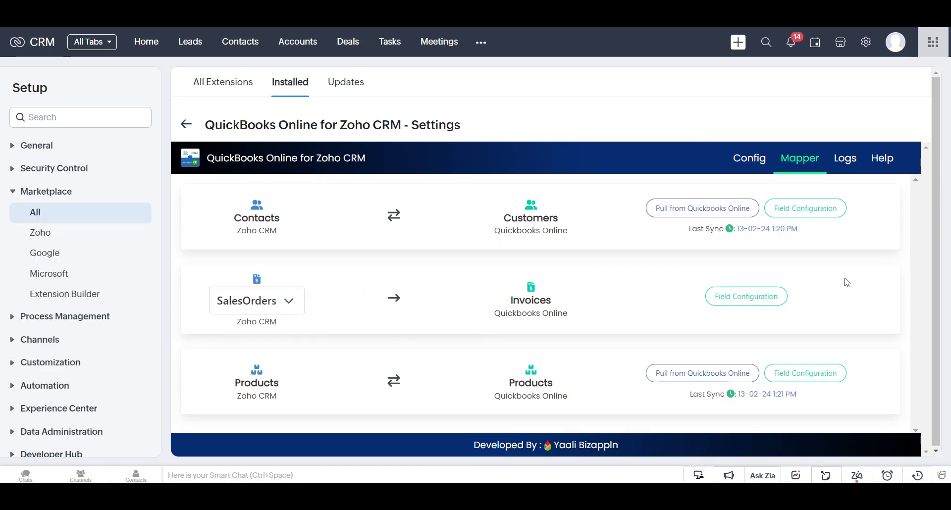
# Map Terms and Conditions to PrivateNote and Description to CustomerMemo in the SalesOrders mapping, and save
pyautogui.click(740, 302)
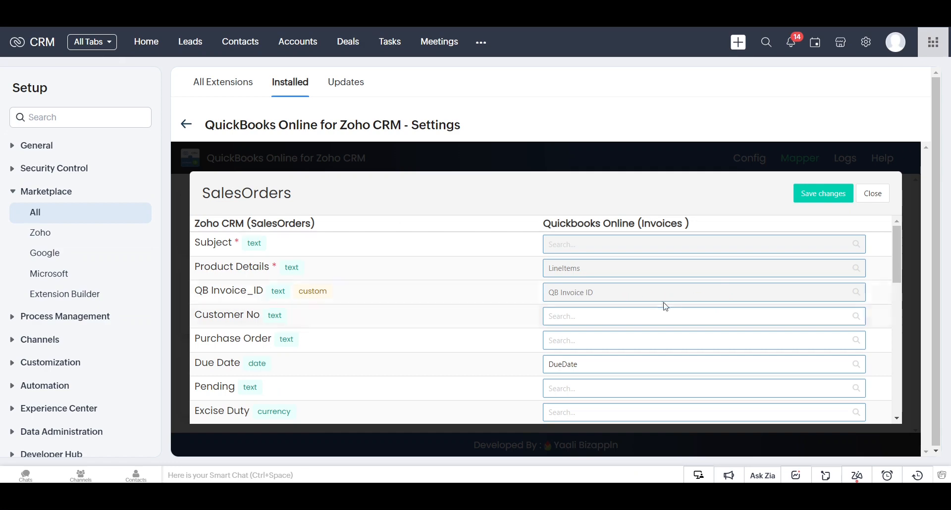
pyautogui.scroll(-3, 674, 337)
pyautogui.scroll(-7, 680, 360)
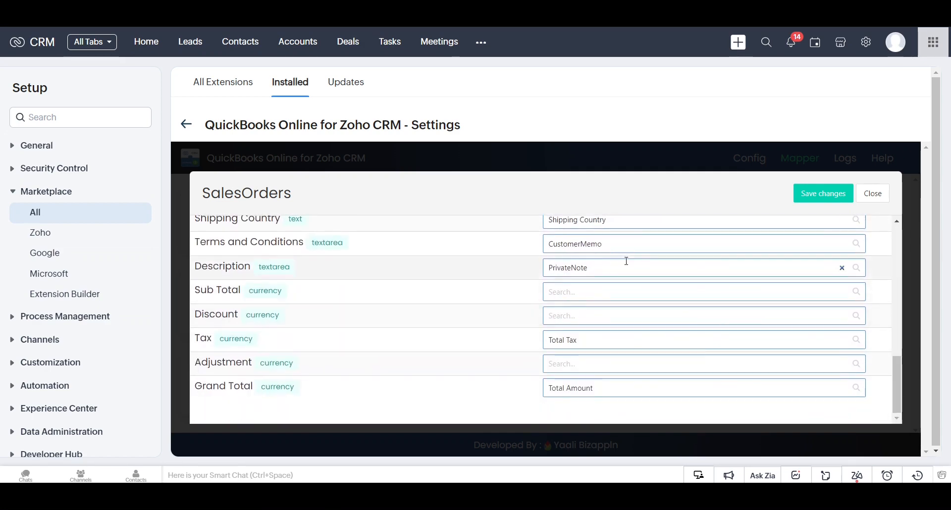
pyautogui.click(842, 244)
pyautogui.click(842, 268)
pyautogui.click(606, 244)
pyautogui.click(590, 317)
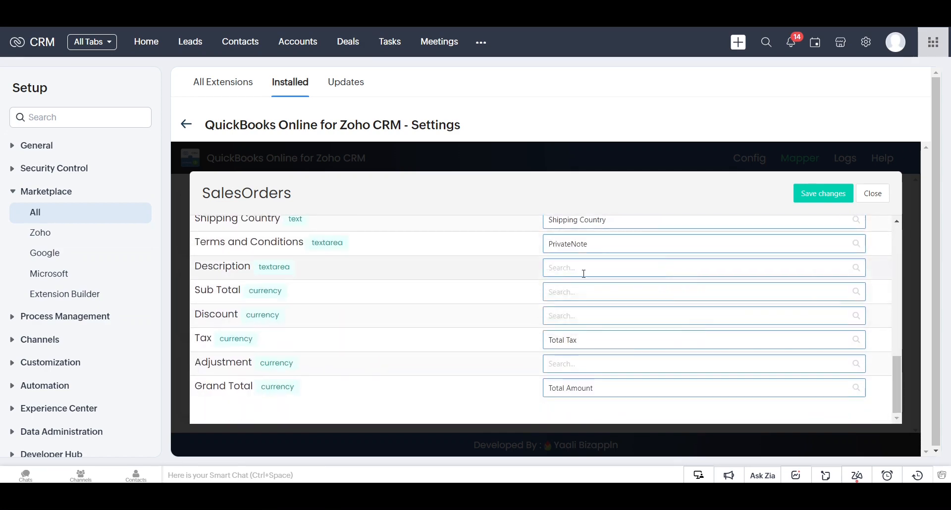
pyautogui.click(584, 270)
pyautogui.click(586, 292)
pyautogui.click(822, 193)
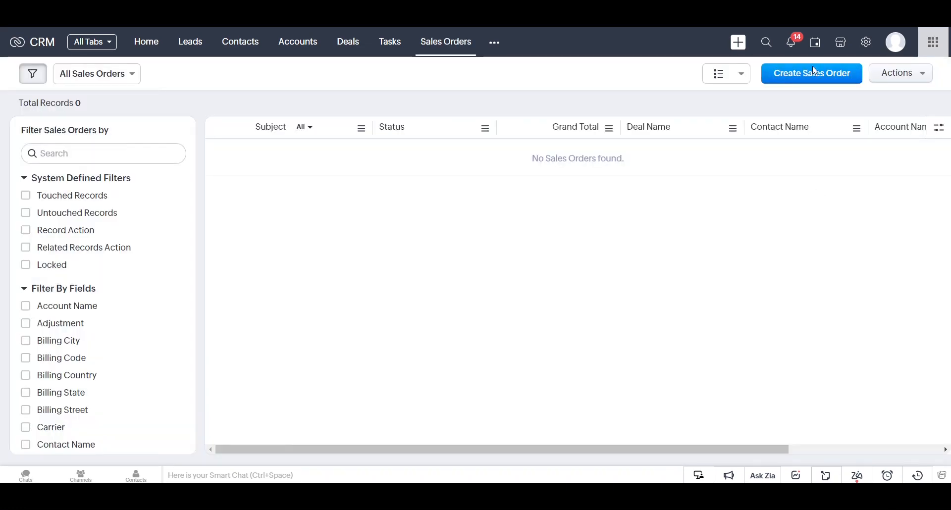
# Start a sales order with subject 'Sample', due date 10/03/2024, the customer contact, and USD currency
pyautogui.click(815, 71)
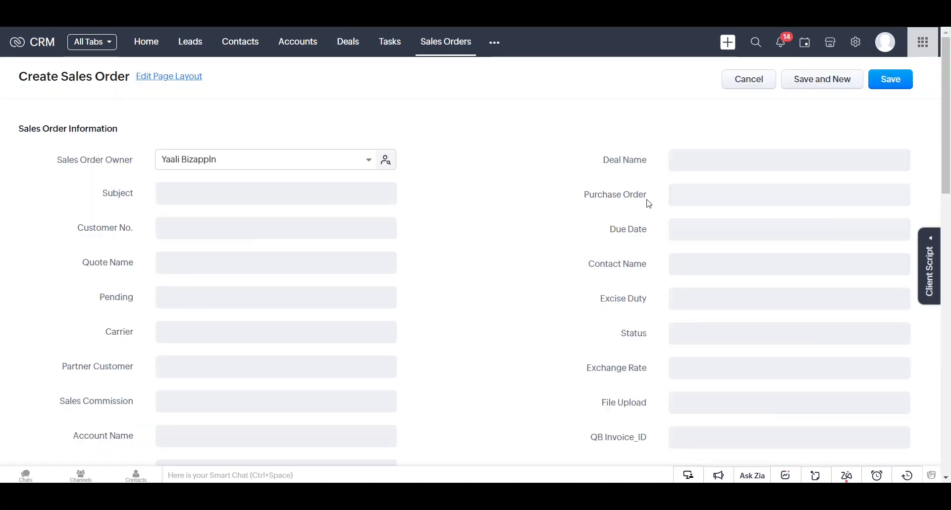
pyautogui.click(307, 196)
pyautogui.write('Sample Sales Order')
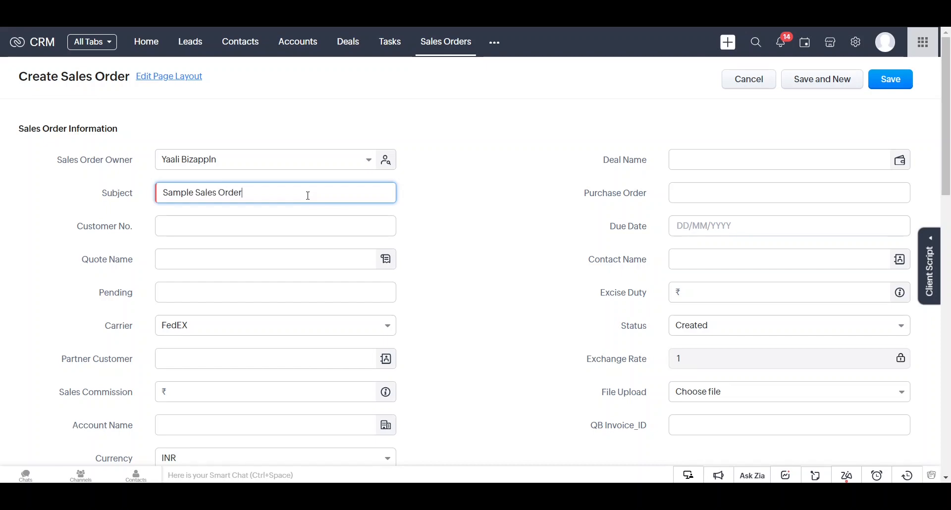
pyautogui.click(772, 226)
pyautogui.write('10/03/2024')
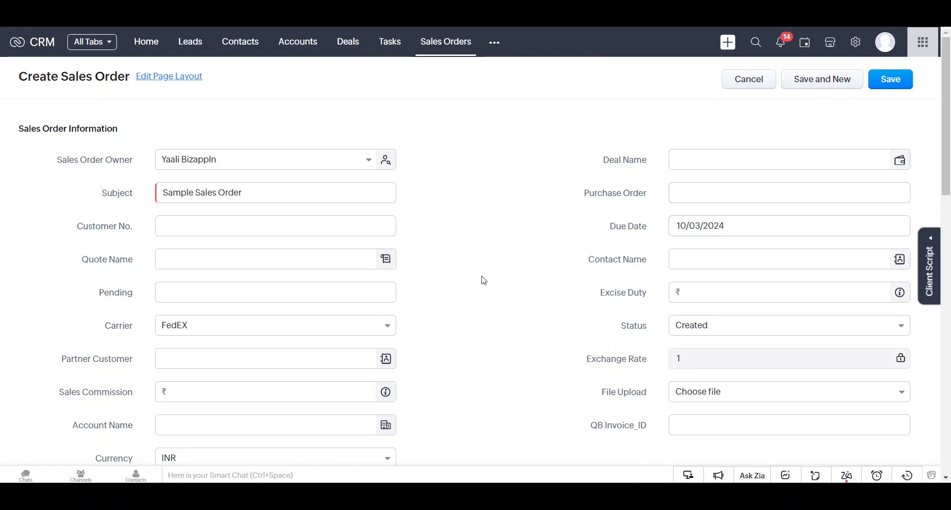
pyautogui.click(706, 258)
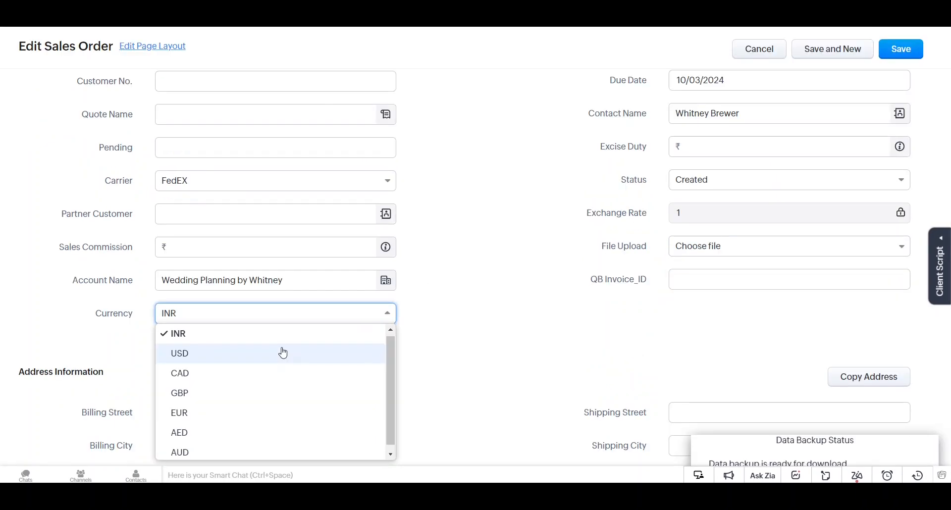
pyautogui.click(282, 353)
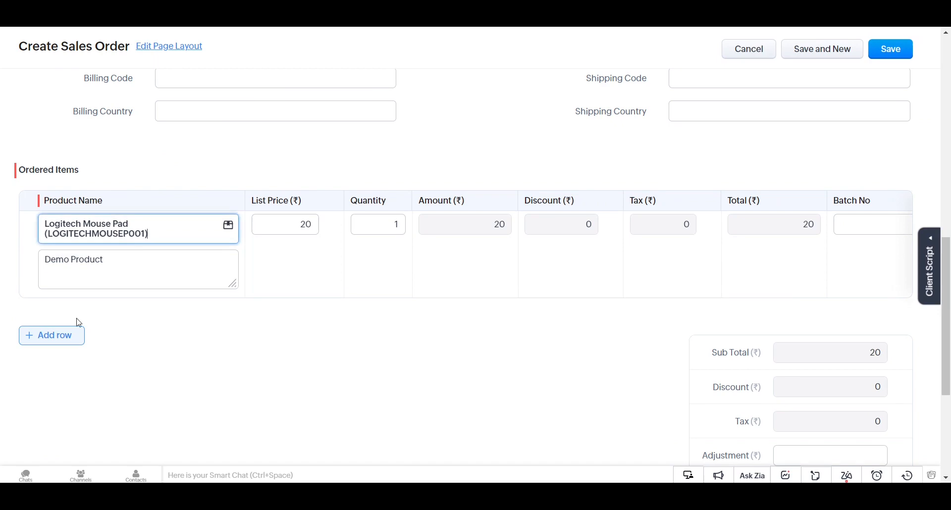
# Add three product rows: Logitech Mouse Pad, a second item, and the car service product
pyautogui.click(51, 333)
pyautogui.click(72, 301)
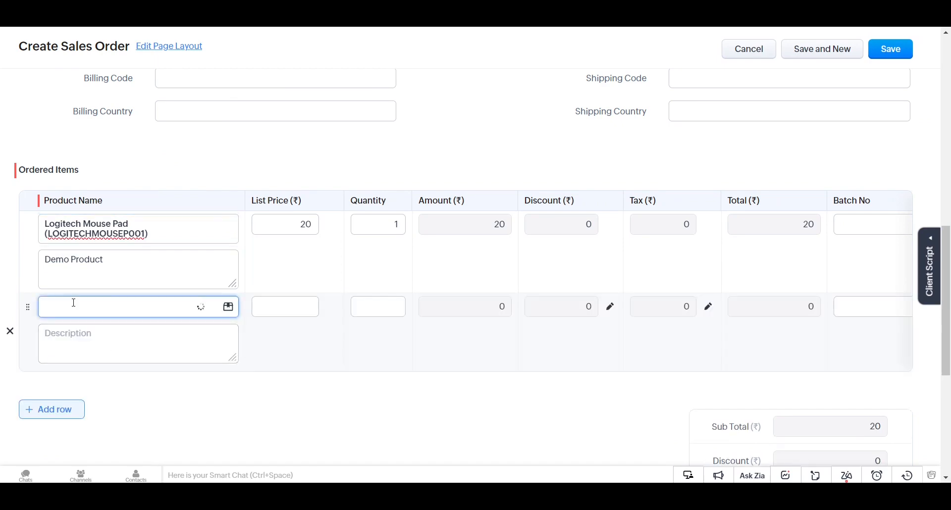
pyautogui.click(51, 418)
pyautogui.click(114, 367)
pyautogui.click(97, 219)
pyautogui.scroll(-5, 912, 125)
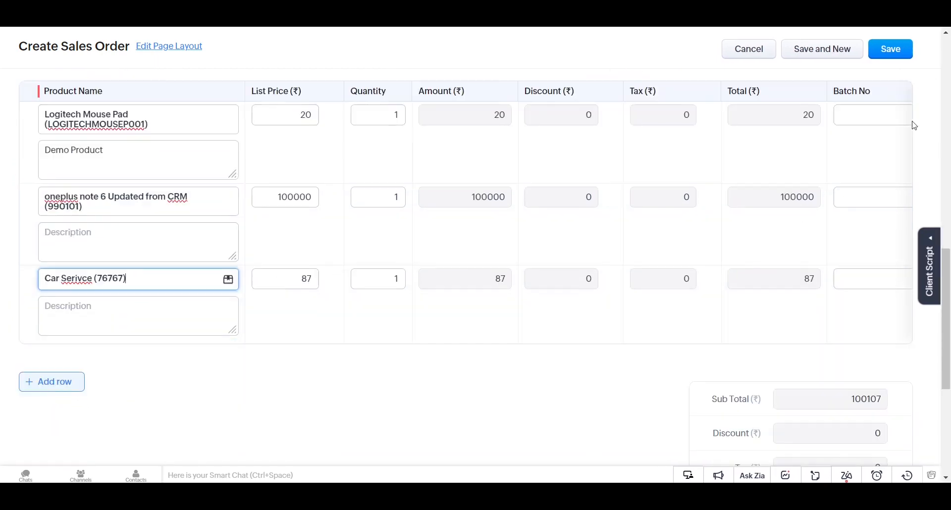
# Apply a 4004.28 discount, fill terms and description 'Your Description for you', and save the order
pyautogui.click(898, 230)
pyautogui.click(756, 328)
pyautogui.scroll(-1, 446, 298)
pyautogui.click(233, 355)
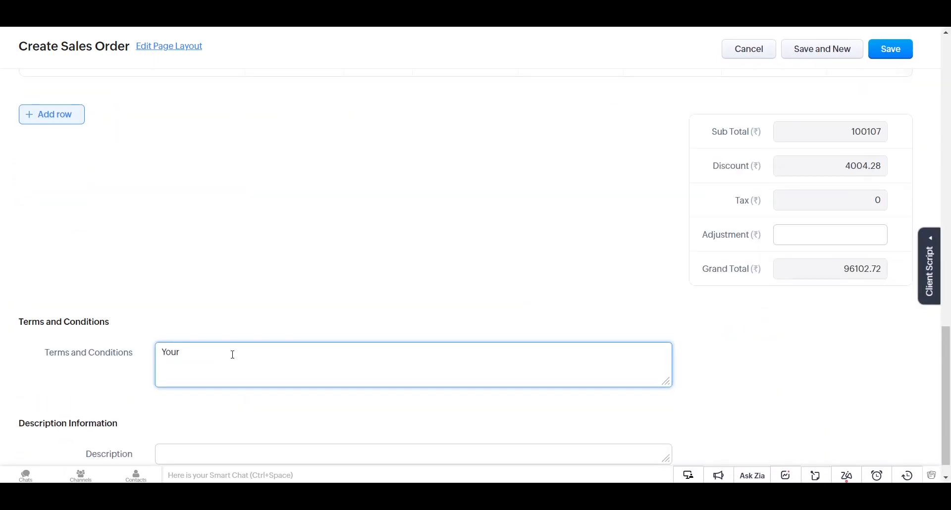
pyautogui.write('ice')
pyautogui.scroll(-1, 236, 436)
pyautogui.click(236, 435)
pyautogui.write('Your Descript')
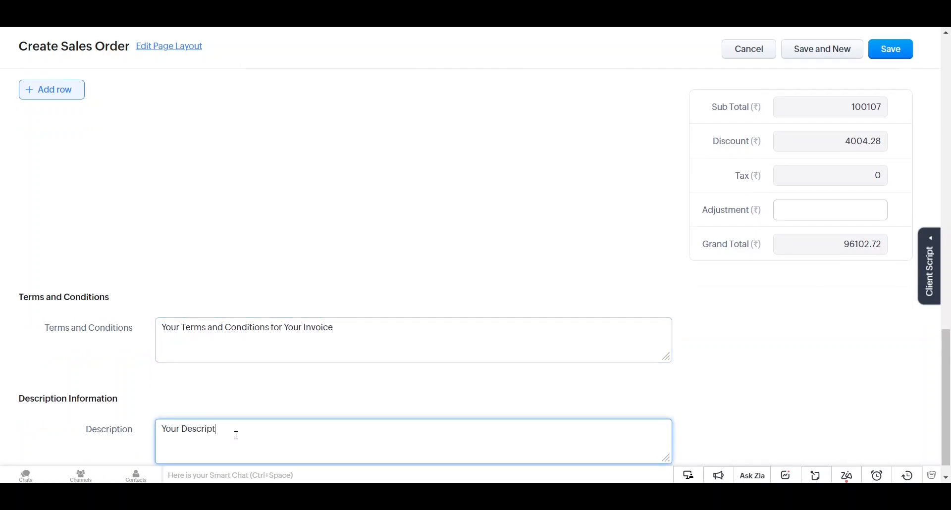
pyautogui.write('ion for your invoices')
pyautogui.click(908, 51)
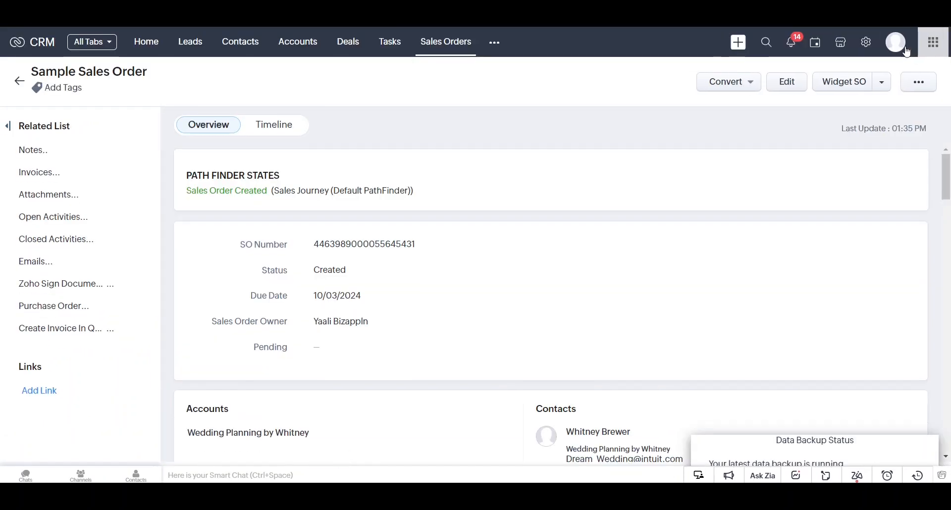
# Generate QuickBooks invoice #1070 from the sales order with a taxed item, balance due $720.77
pyautogui.click(72, 329)
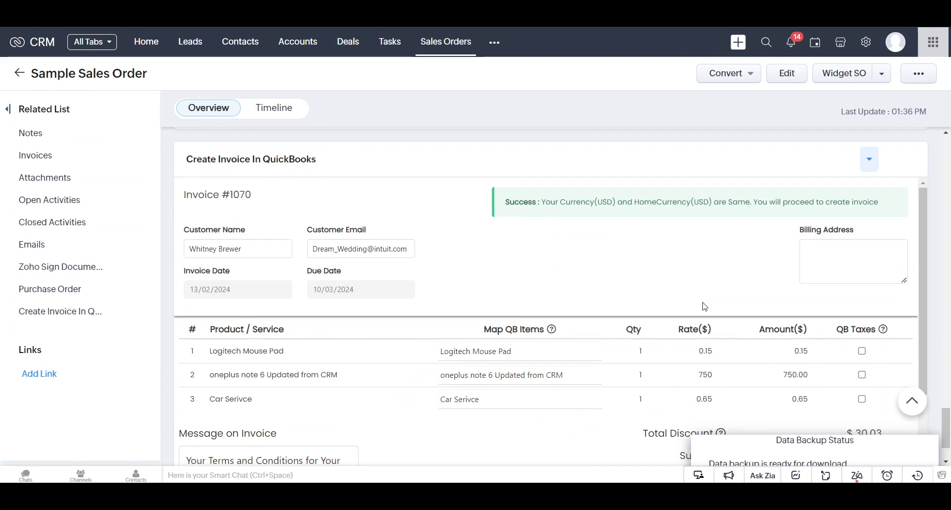
pyautogui.scroll(-2, 705, 306)
pyautogui.click(863, 254)
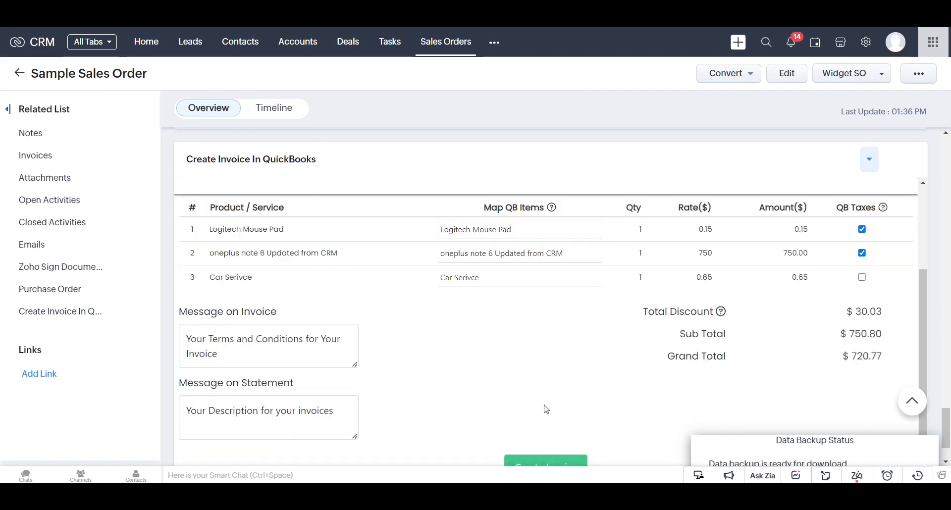
pyautogui.scroll(-2, 546, 409)
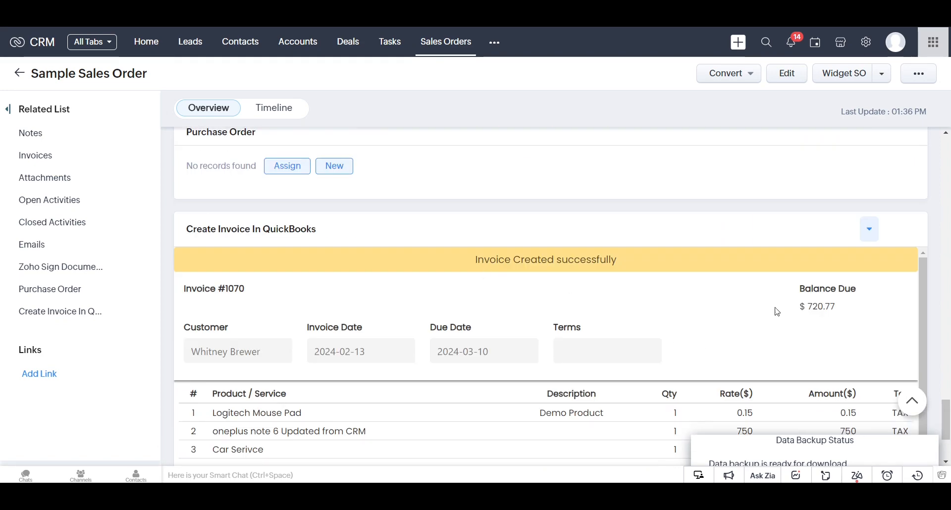
pyautogui.scroll(-4, 792, 336)
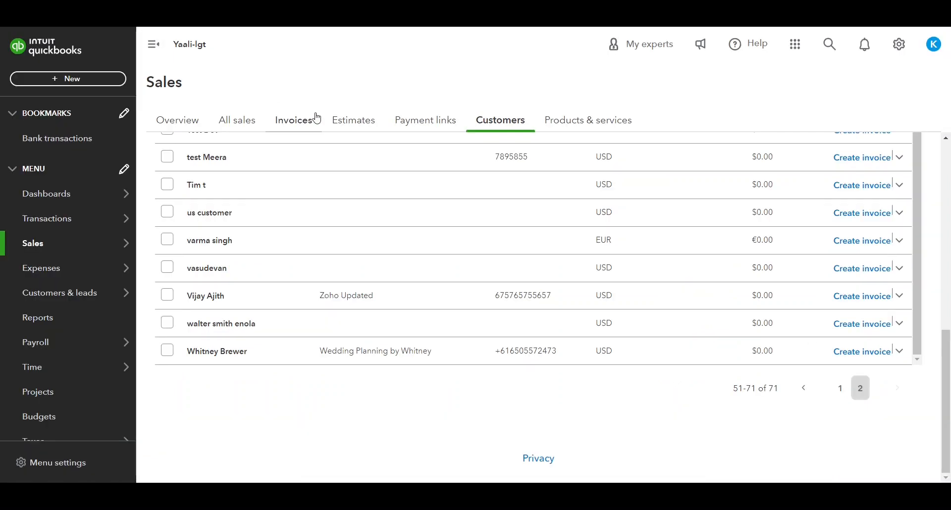
# Sort QuickBooks invoices by number and open invoice 1070 to check its $720.77 balance due
pyautogui.click(313, 123)
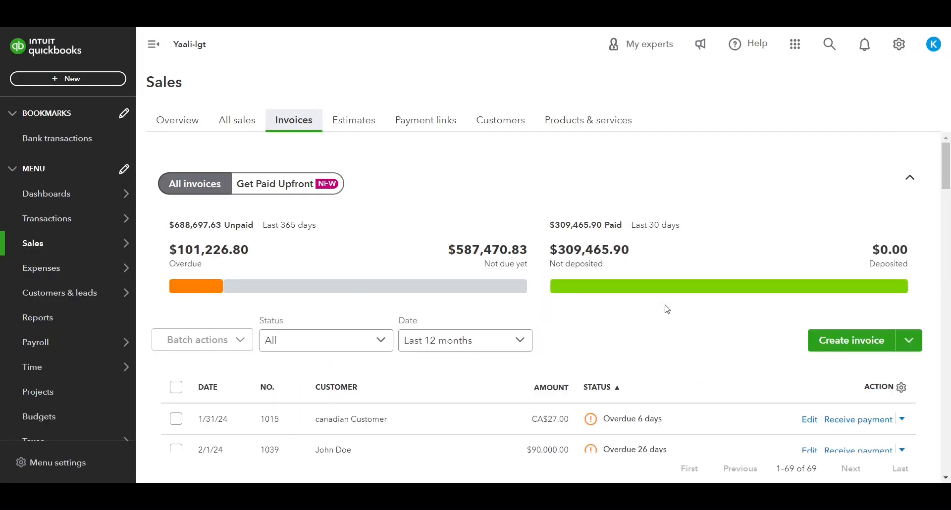
pyautogui.scroll(-3, 293, 242)
pyautogui.click(267, 243)
pyautogui.click(825, 289)
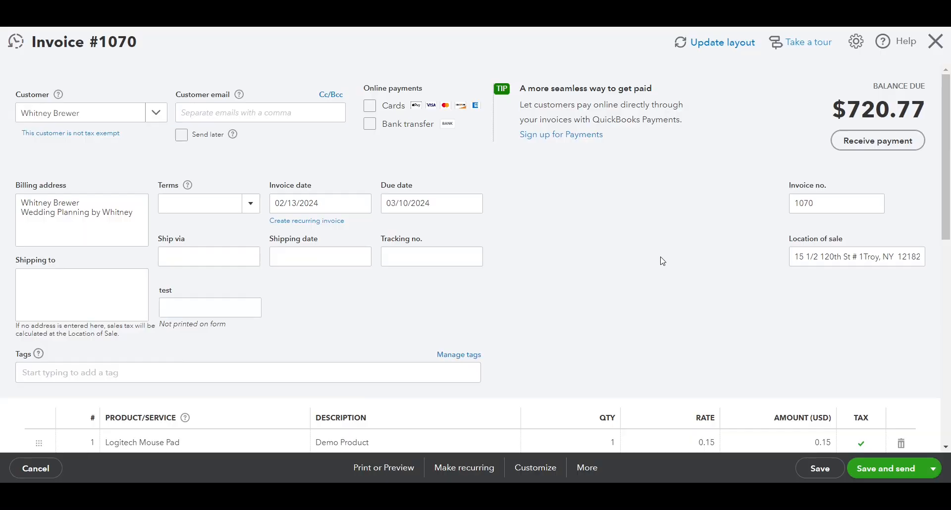
pyautogui.scroll(-8, 662, 261)
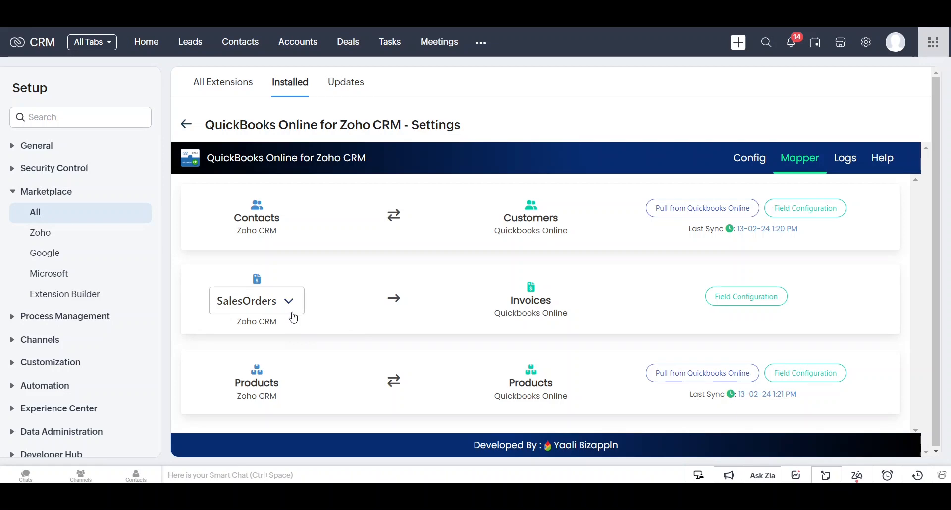
# Change the Mapper's invoice source from SalesOrders to Invoices and confirm the switch
pyautogui.click(293, 319)
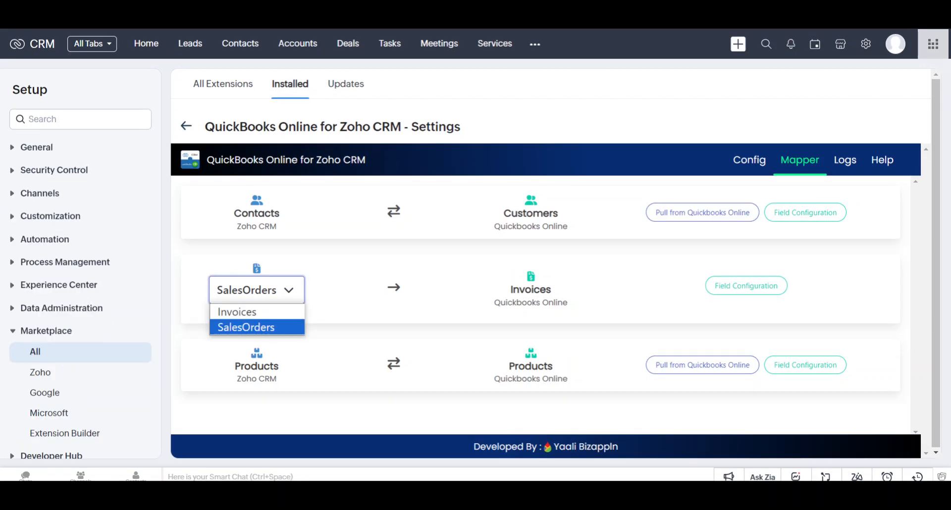
pyautogui.click(248, 312)
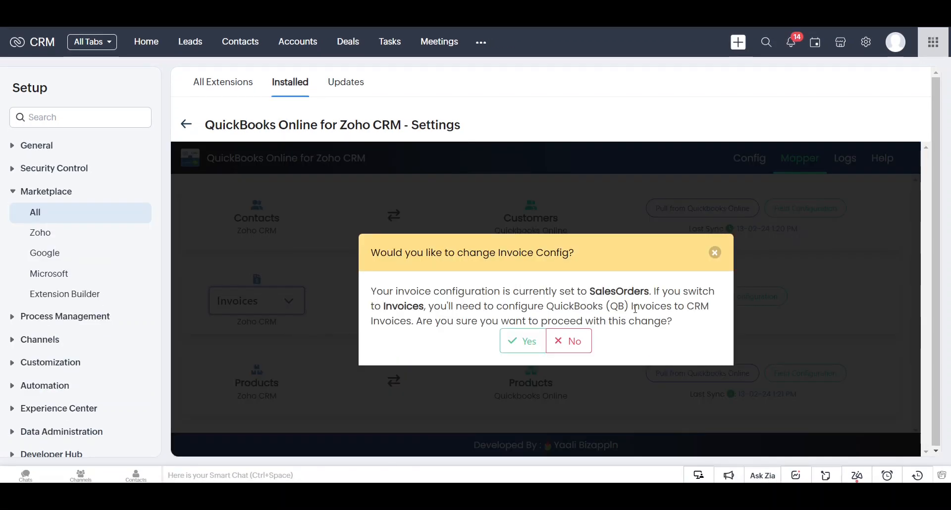
pyautogui.click(525, 341)
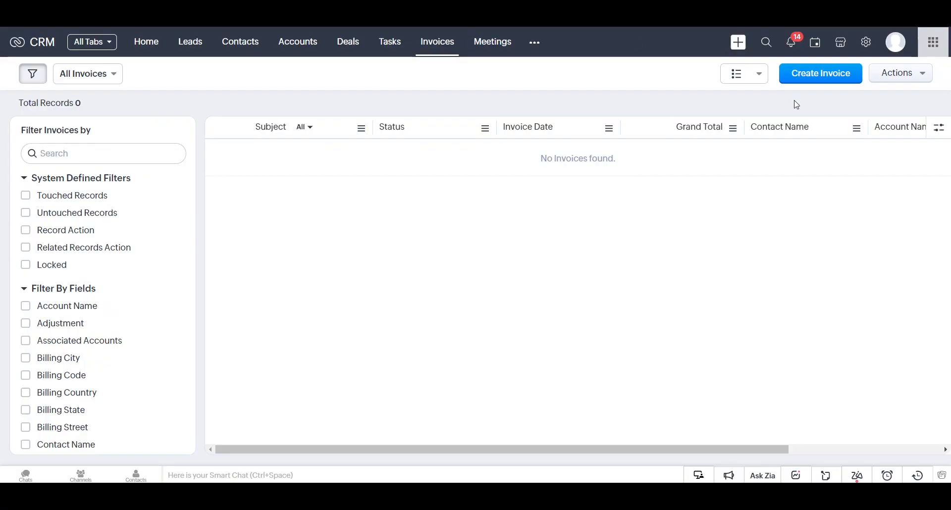
# Start a new invoice with subject 'Sample Invoice', due date 10/03/2024, and the matching contact
pyautogui.click(801, 84)
pyautogui.click(221, 193)
pyautogui.write('Sample Invoice')
pyautogui.click(223, 259)
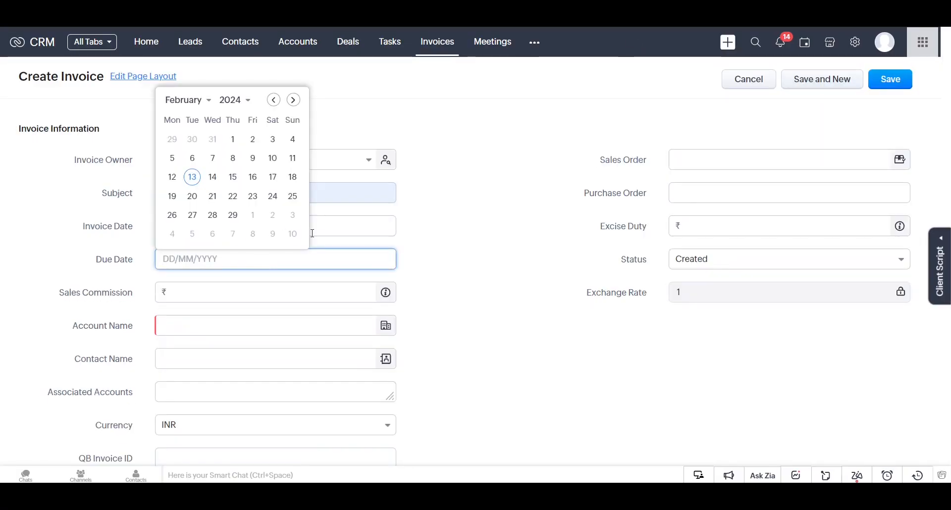
pyautogui.write('10/03/2024')
pyautogui.click(193, 369)
pyautogui.write('Whit')
pyautogui.press('Return')
# Add three product lines: Logitech Mouse Pad, samsung mobile cover and Bike Accessories
pyautogui.scroll(-3, 480, 320)
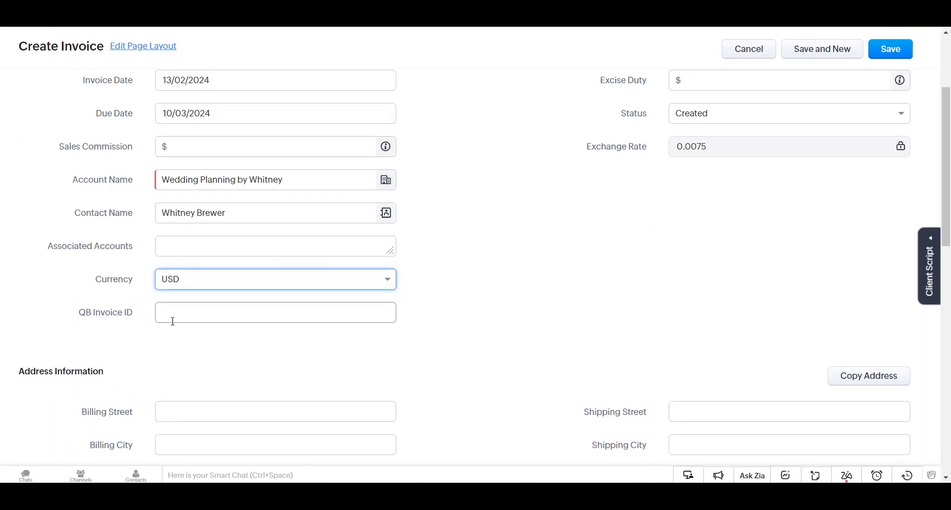
pyautogui.scroll(-6, 166, 318)
pyautogui.click(185, 369)
pyautogui.click(164, 194)
pyautogui.scroll(-3, 96, 363)
pyautogui.click(52, 333)
pyautogui.click(185, 306)
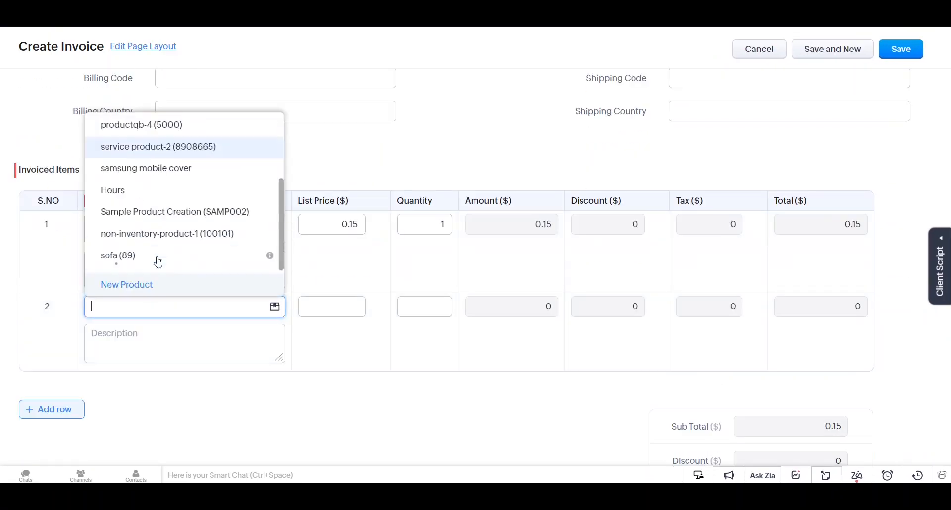
pyautogui.click(153, 179)
pyautogui.click(146, 353)
pyautogui.click(155, 291)
# Set the mobile cover's list price to 60, Mouse Pad quantity 50, and Bike Accessories quantity 11
pyautogui.click(350, 276)
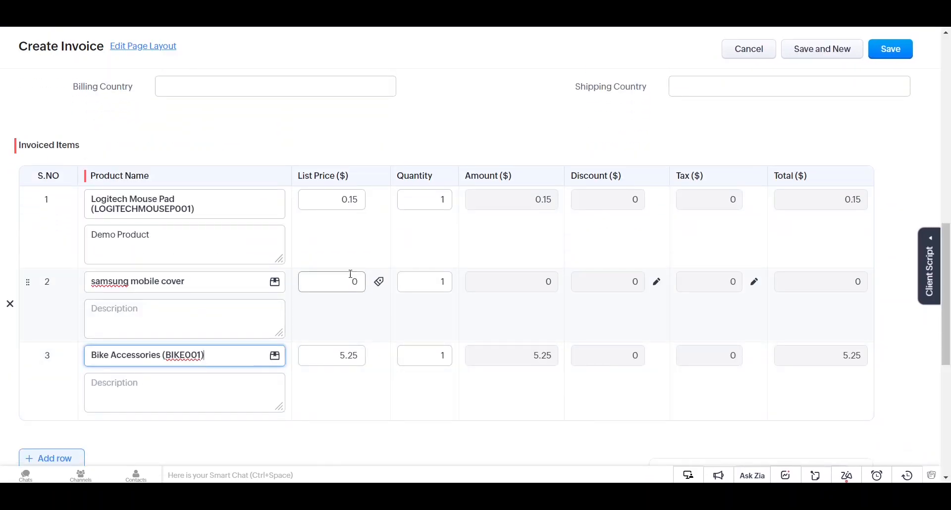
pyautogui.write('60')
pyautogui.press('Delete')
pyautogui.doubleClick(425, 199)
pyautogui.write('50')
pyautogui.click(431, 356)
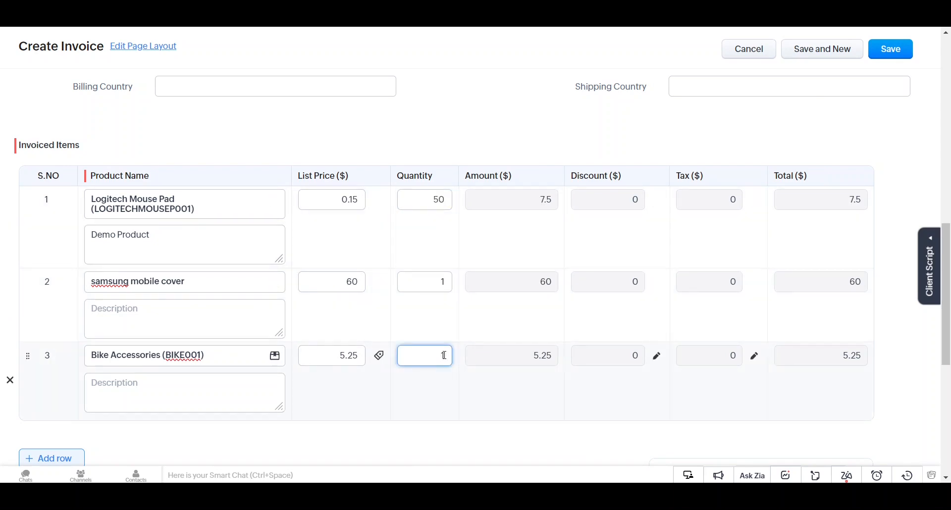
pyautogui.write('1')
# Give the Mouse Pad line a 5% discount and the invoice an overall 2 discount, then save it
pyautogui.click(657, 201)
pyautogui.write('5')
pyautogui.click(571, 297)
pyautogui.scroll(-3, 737, 360)
pyautogui.click(859, 367)
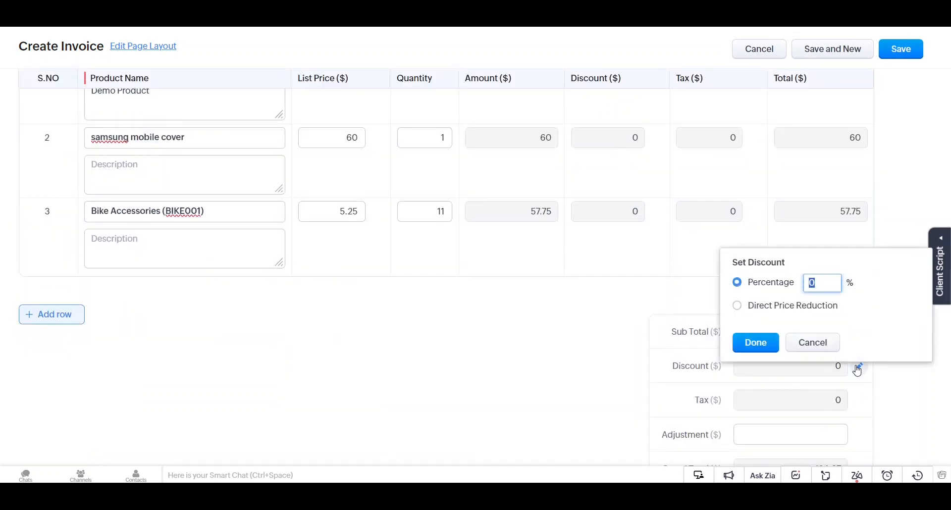
pyautogui.write('2')
pyautogui.click(774, 348)
pyautogui.click(901, 49)
pyautogui.click(528, 103)
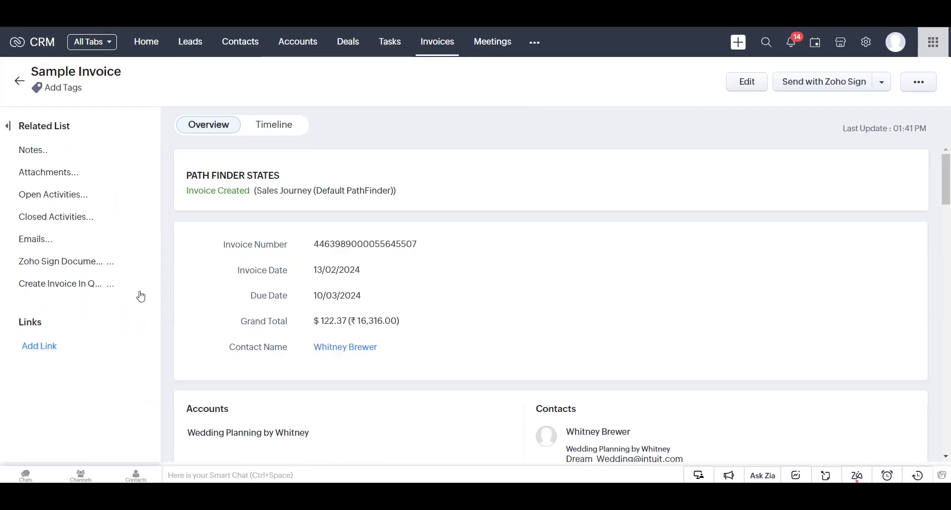
# Mark Bike Accessories as QB-taxable and create QuickBooks invoice #1071 for $122.37 from Sample Invoice
pyautogui.click(60, 267)
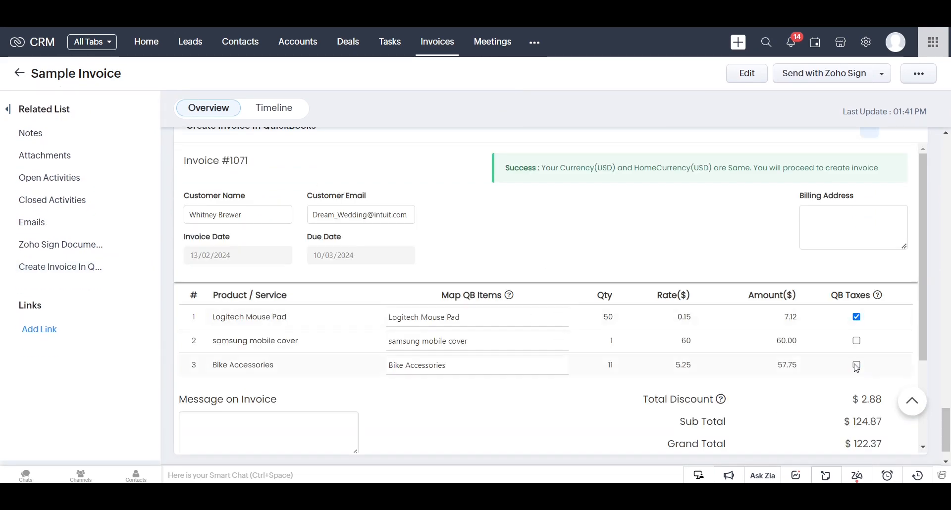
pyautogui.click(856, 366)
pyautogui.scroll(-2, 582, 444)
pyautogui.click(569, 462)
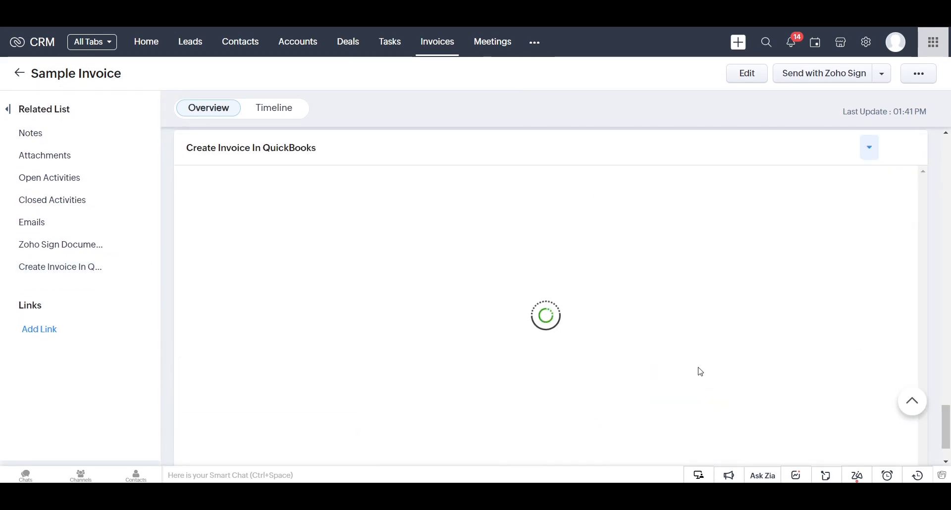
pyautogui.scroll(-4, 896, 326)
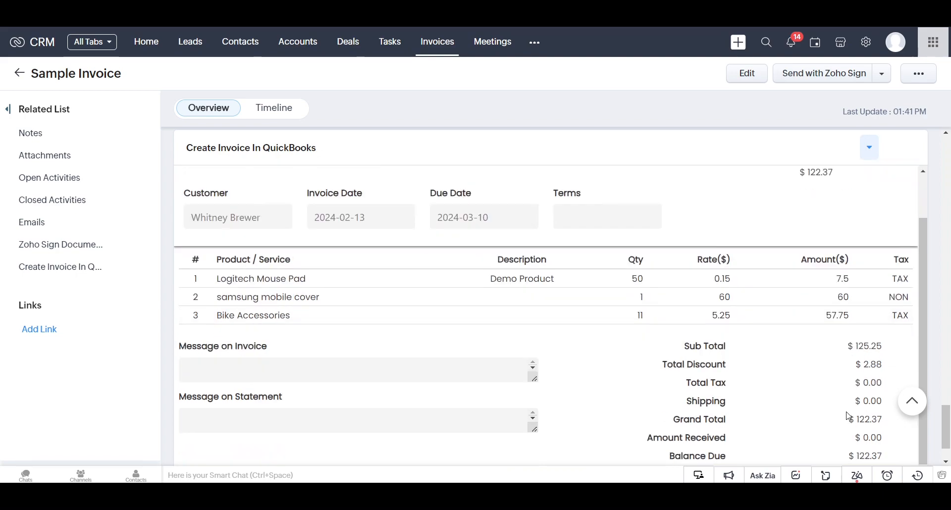
pyautogui.scroll(1, 233, 173)
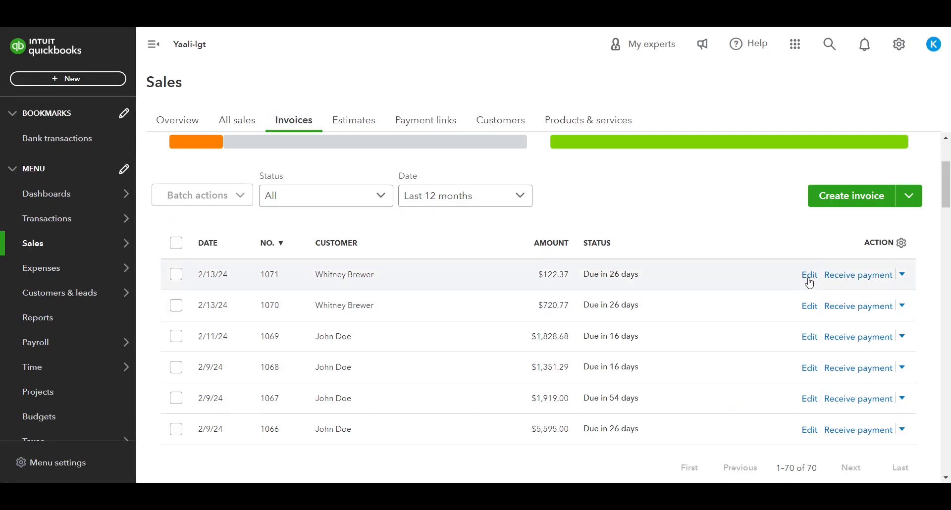
# Open invoice 1071 in QuickBooks and review its product lines and $122.37 balance due
pyautogui.click(811, 275)
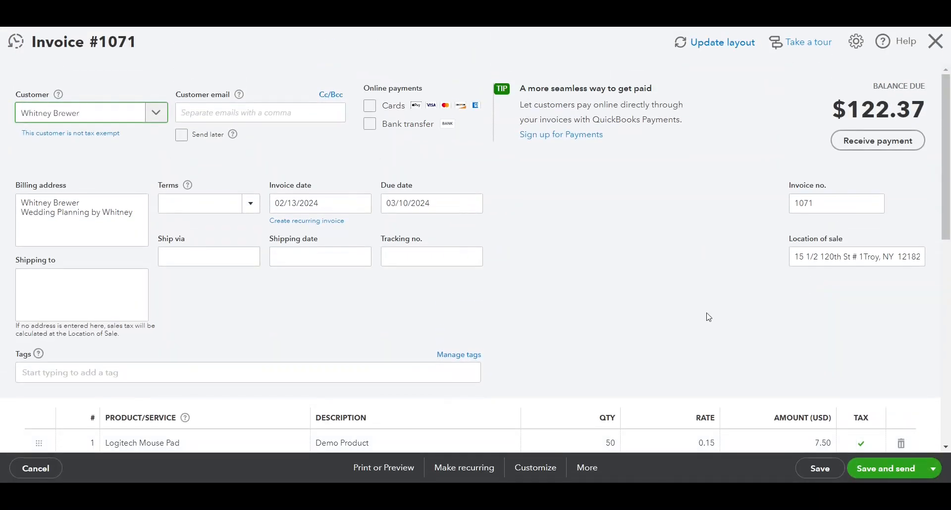
pyautogui.scroll(-5, 768, 307)
pyautogui.scroll(-3, 802, 315)
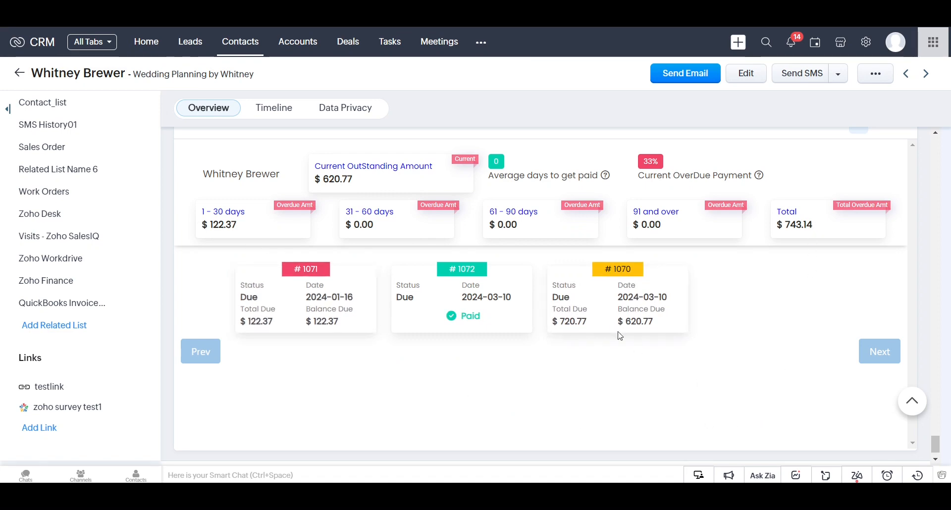
# View invoice #1070's details: three product lines, $720.77 total, $100.00 received and $620.77 due
pyautogui.click(609, 318)
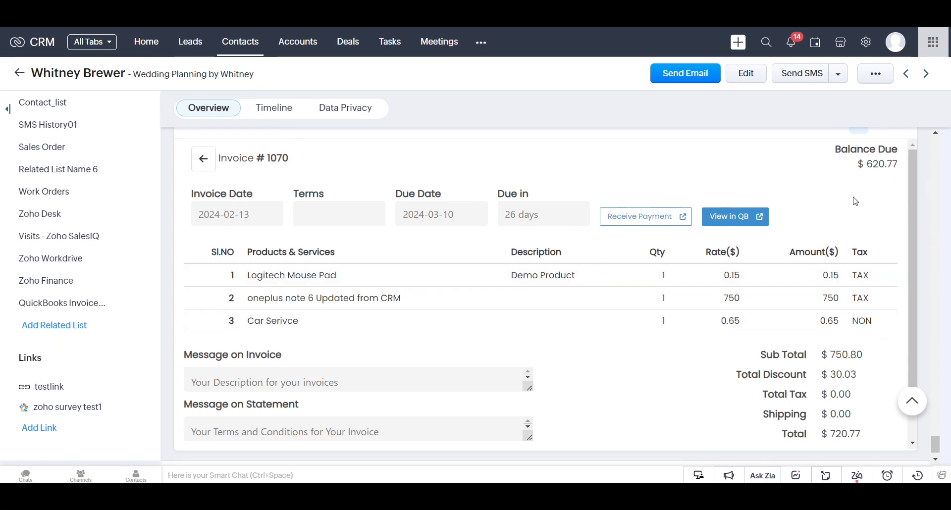
pyautogui.scroll(-1, 878, 365)
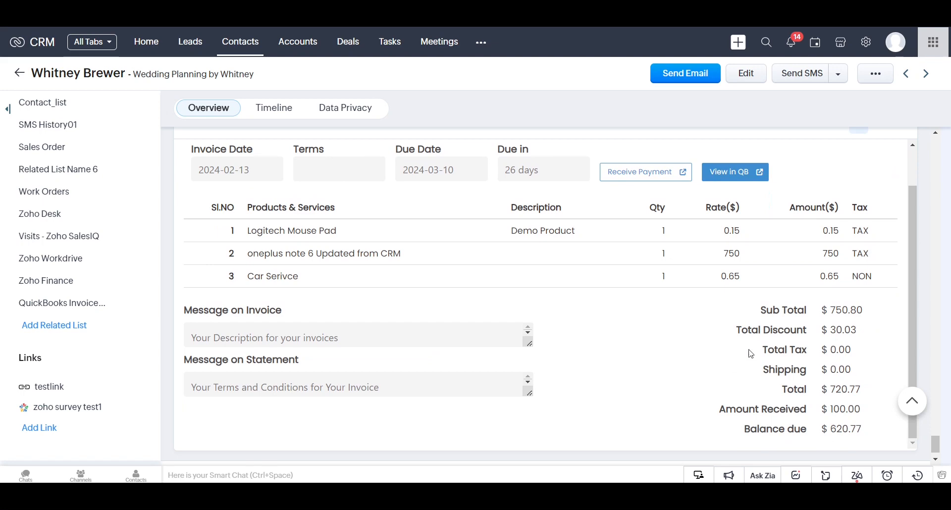
pyautogui.scroll(1, 707, 349)
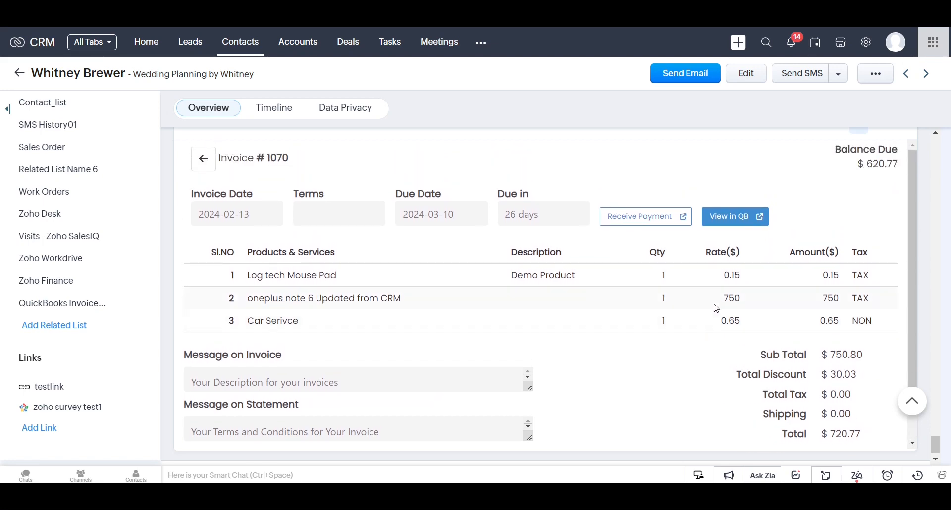